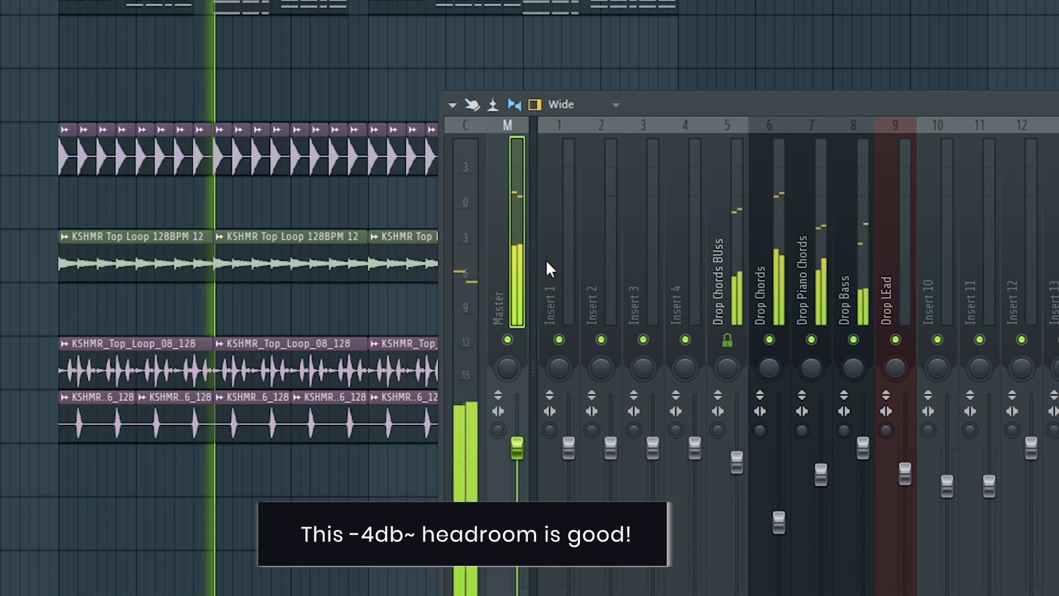
- Select all the mixer insert tracks and raise their faders together to the same level, finishing with the Master track selected
{"action": "left_click_drag", "start_coordinate": [545, 261], "coordinate": [1030, 266]}
{"action": "left_click_drag", "start_coordinate": [864, 450], "coordinate": [864, 396]}
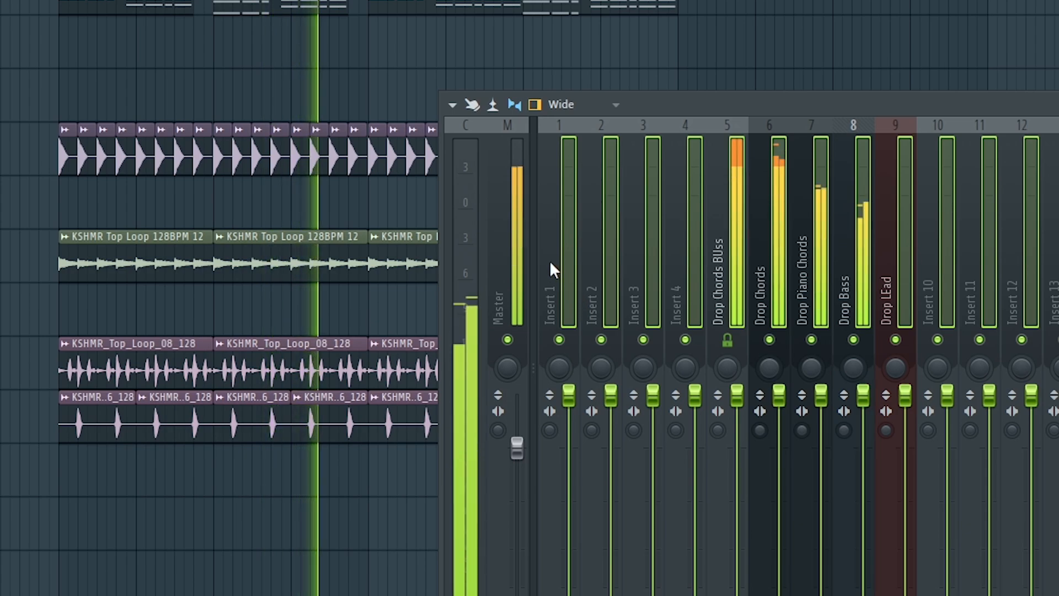
{"action": "left_click", "coordinate": [521, 236]}
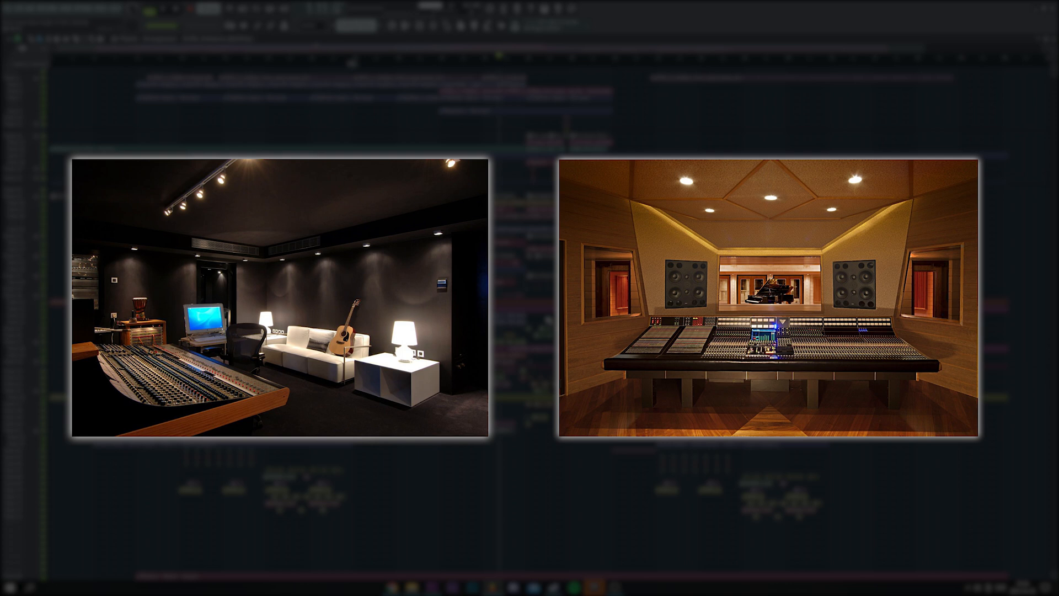
{"action": "scroll", "coordinate": [549, 321], "scroll_direction": "up", "scroll_amount": 5}
{"action": "scroll", "coordinate": [489, 331], "scroll_direction": "down", "scroll_amount": 5}
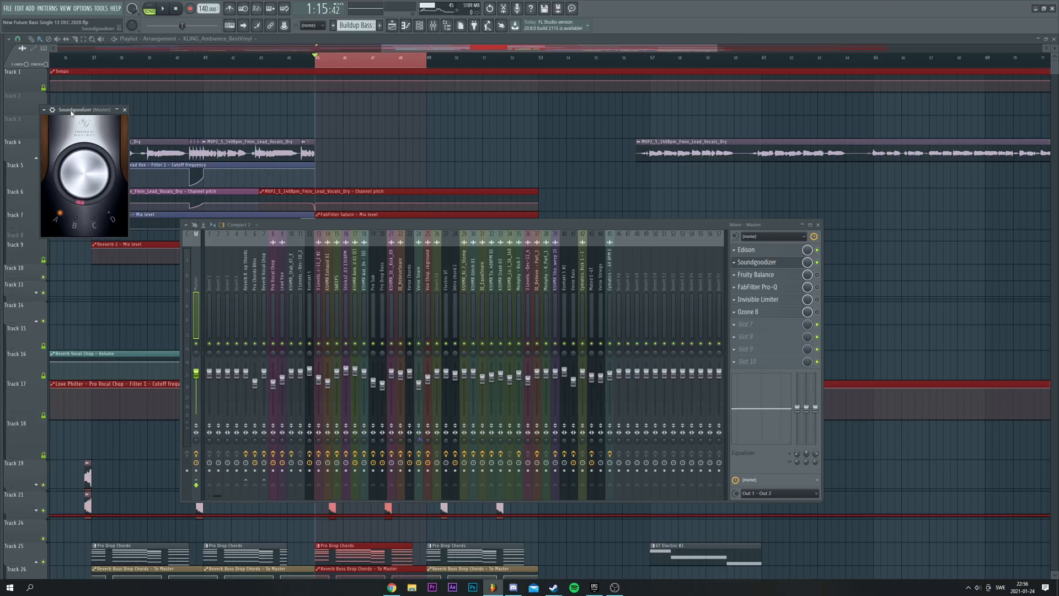
- Move the Master's Soundgoodizer window over the centre of the mixer and show its wrapper settings
{"action": "left_click_drag", "start_coordinate": [70, 112], "coordinate": [450, 208]}
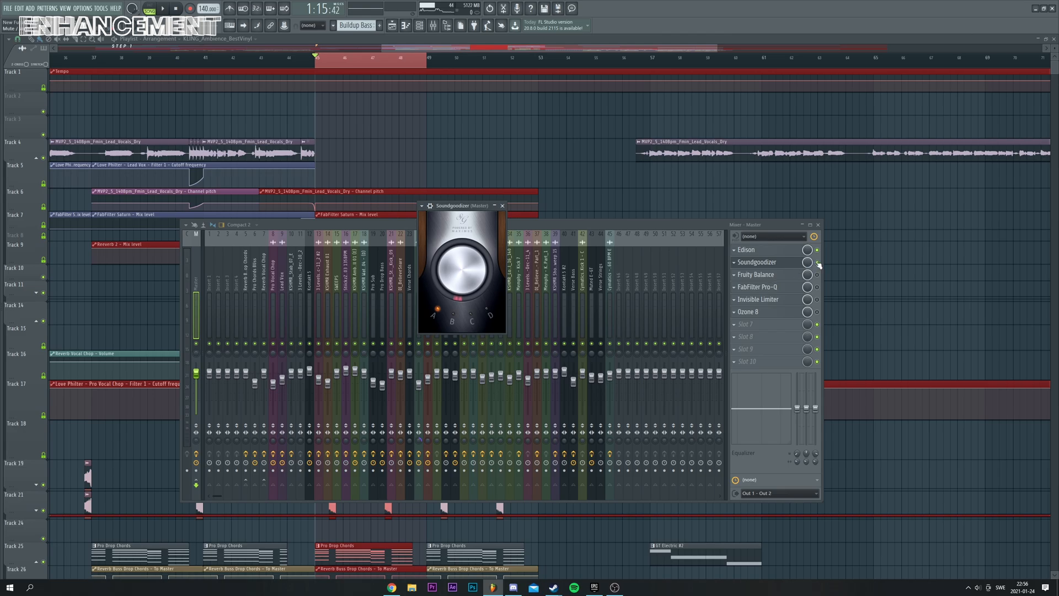
{"action": "left_click", "coordinate": [430, 206]}
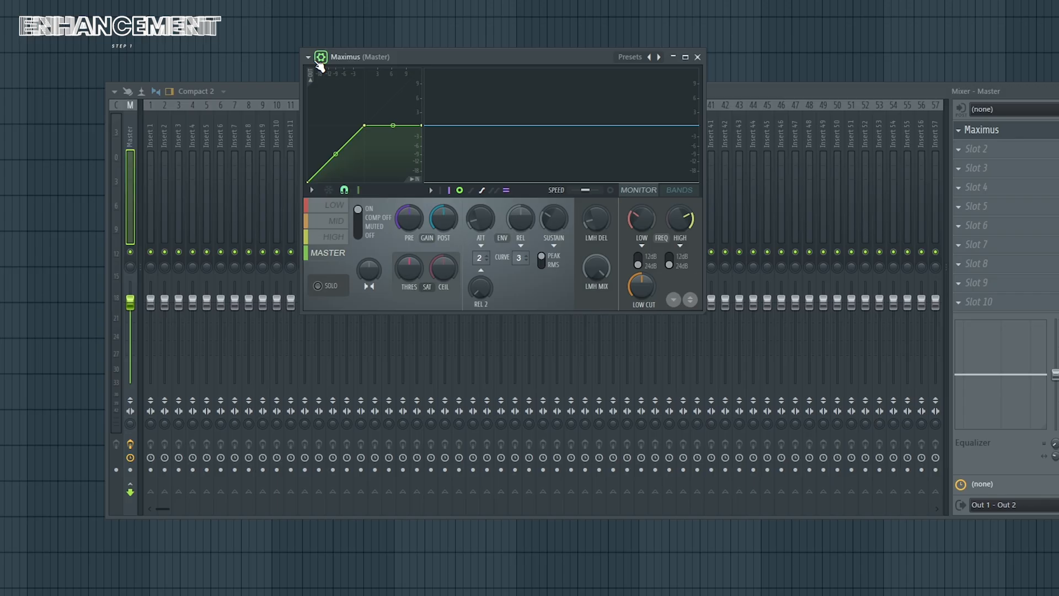
- Choose a preset for the Maximus plugin on the Master from its preset list
{"action": "left_click", "coordinate": [307, 57]}
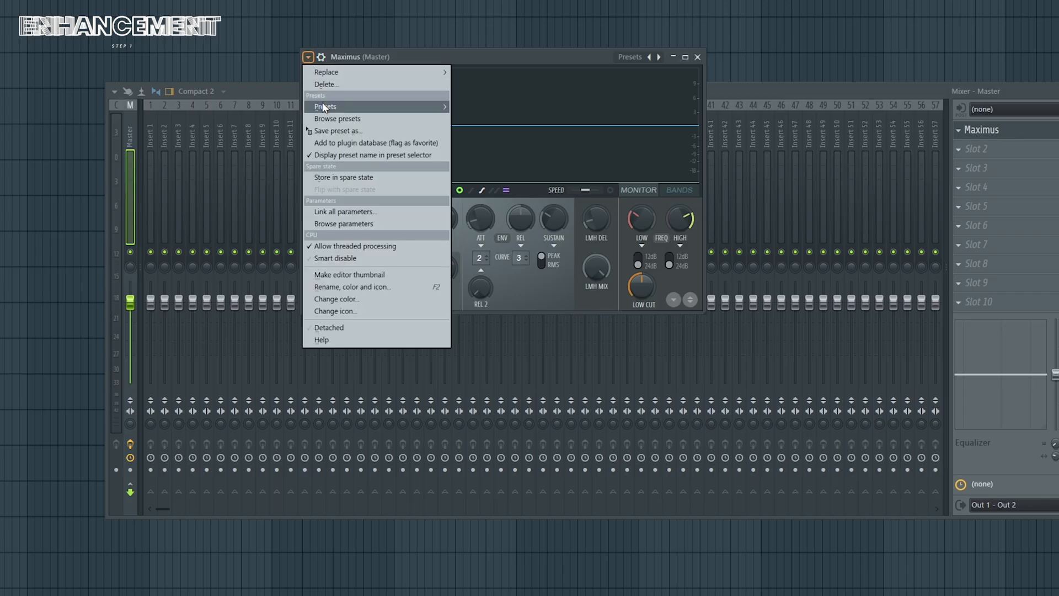
{"action": "mouse_move", "coordinate": [331, 107]}
{"action": "left_click", "coordinate": [483, 539]}
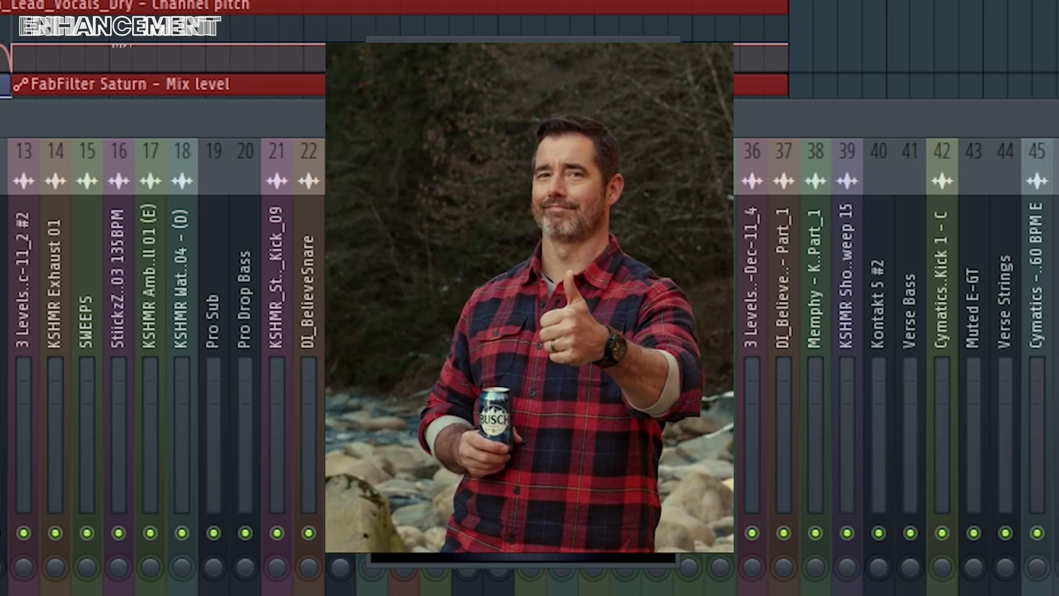
- Play the song and compare the Master with Soundgoodizer switched off and on
{"action": "key", "text": "space"}
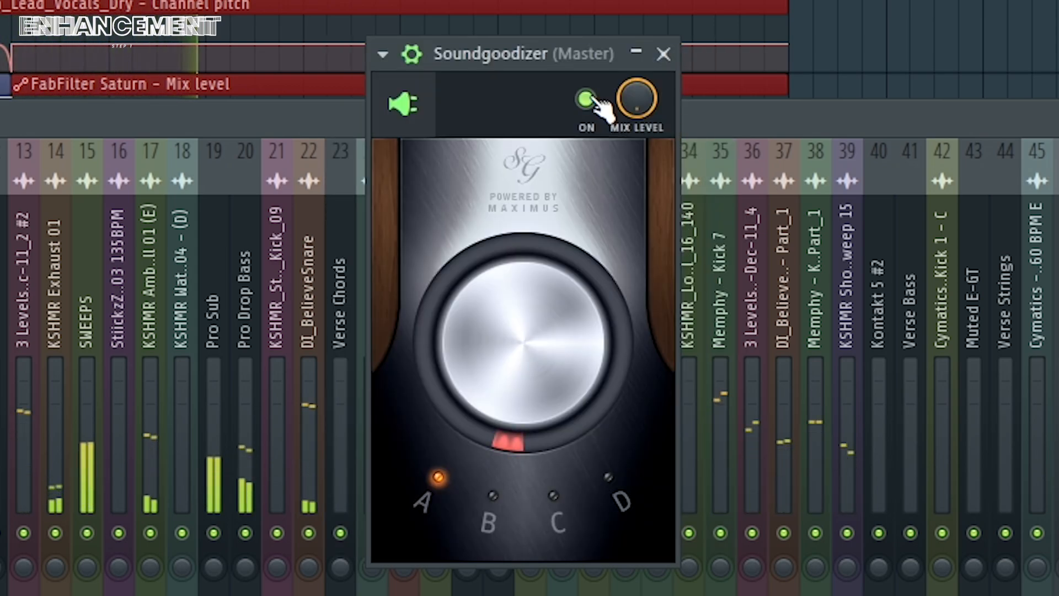
{"action": "left_click", "coordinate": [592, 100]}
{"action": "left_click", "coordinate": [591, 100]}
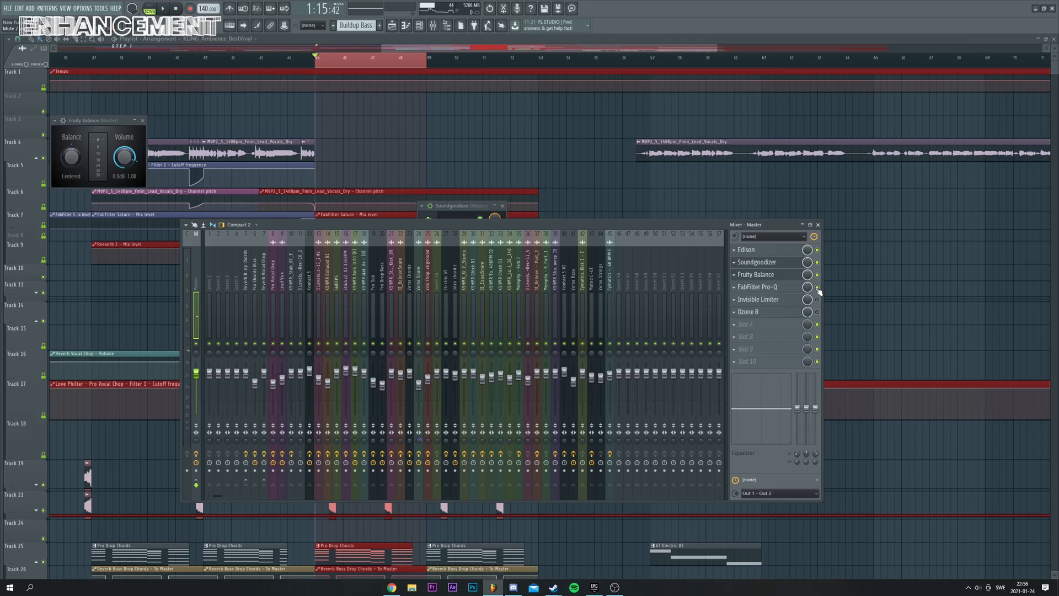
- Open FabFilter Pro-Q on the Master and inspect its low-mid cuts, selecting the bell band near 200 Hz
{"action": "left_click", "coordinate": [769, 288]}
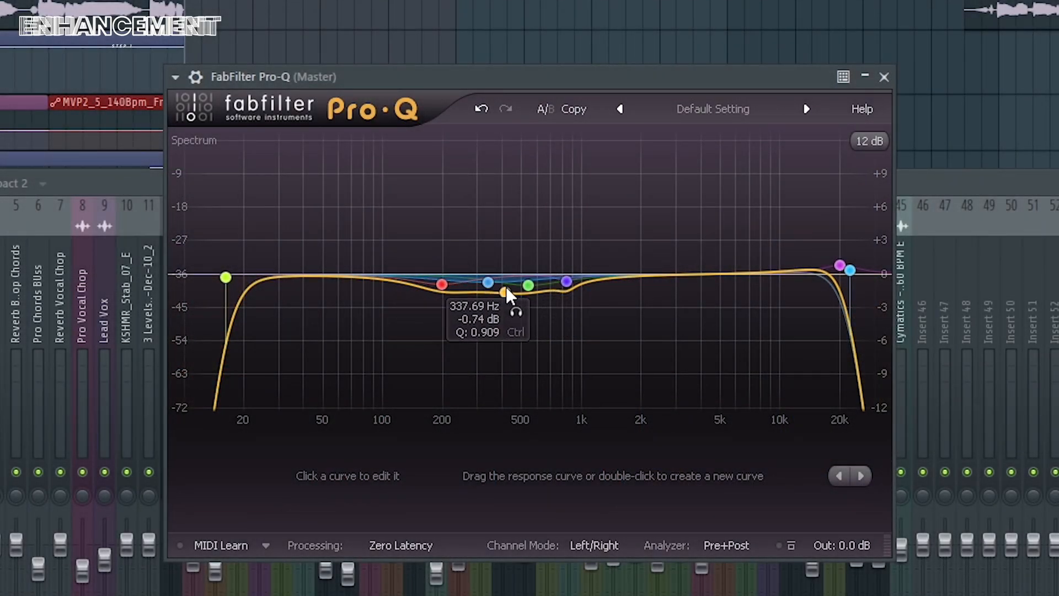
{"action": "left_click", "coordinate": [566, 282]}
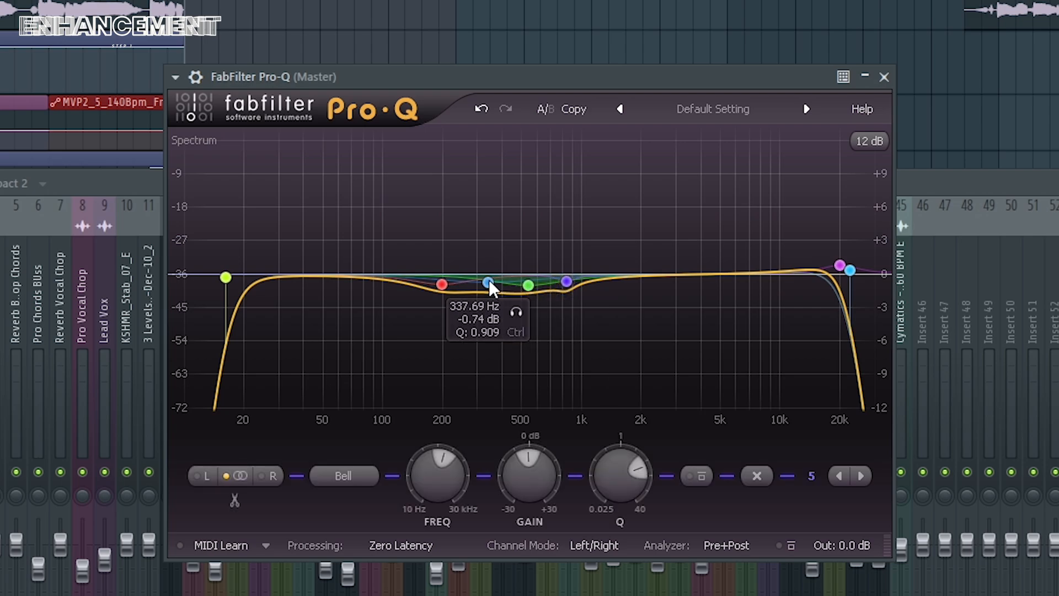
{"action": "left_click", "coordinate": [442, 284]}
- Play the song and repeatedly compare the Master with Pro-Q bypassed and active, leaving the equalizer switched on
{"action": "key", "text": "space"}
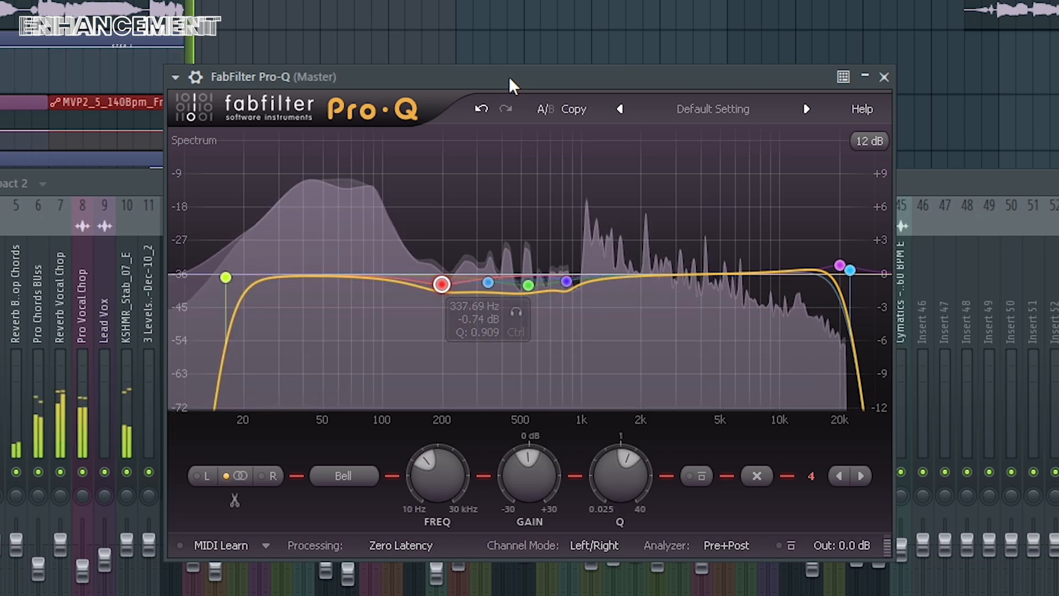
{"action": "left_click", "coordinate": [196, 77]}
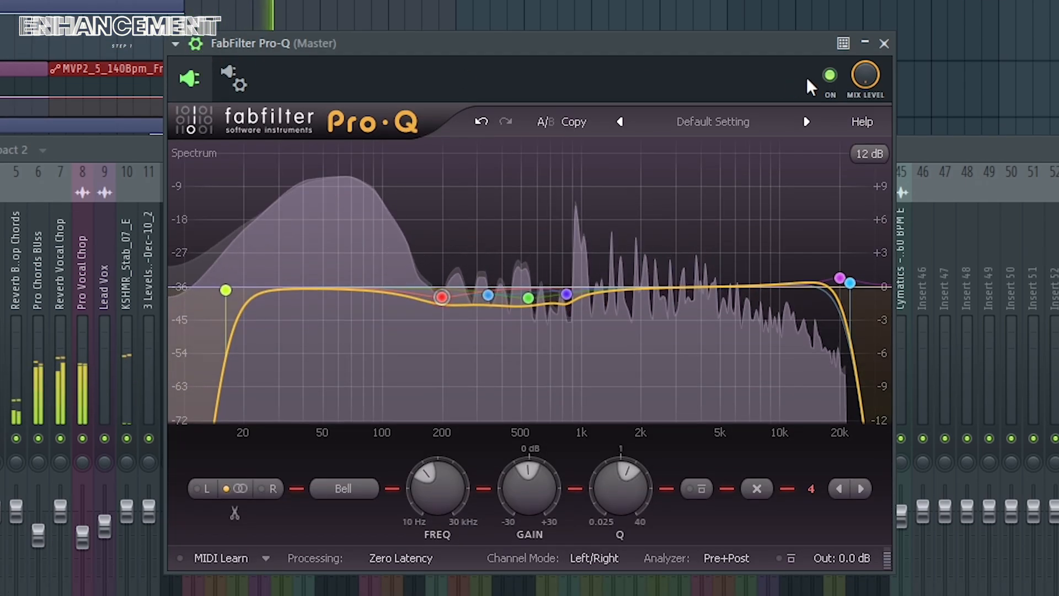
{"action": "left_click", "coordinate": [832, 77]}
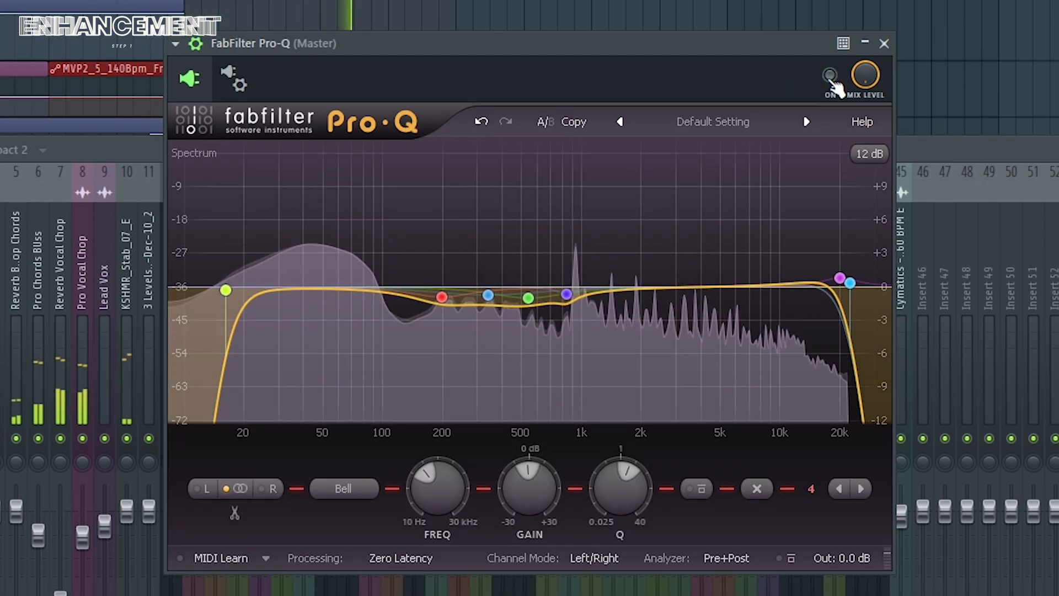
{"action": "left_click", "coordinate": [832, 77]}
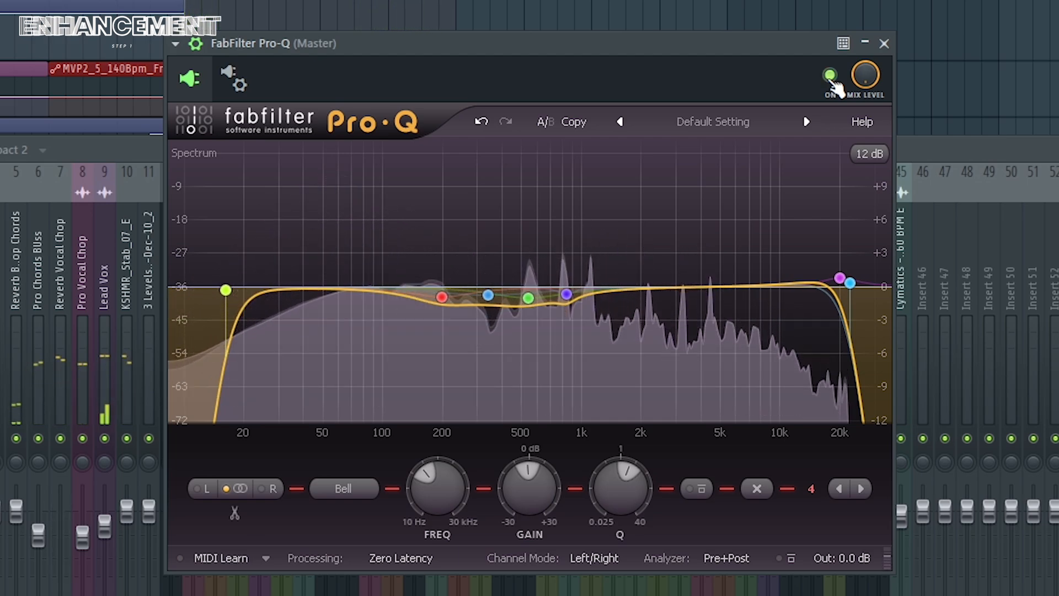
{"action": "left_click", "coordinate": [834, 81]}
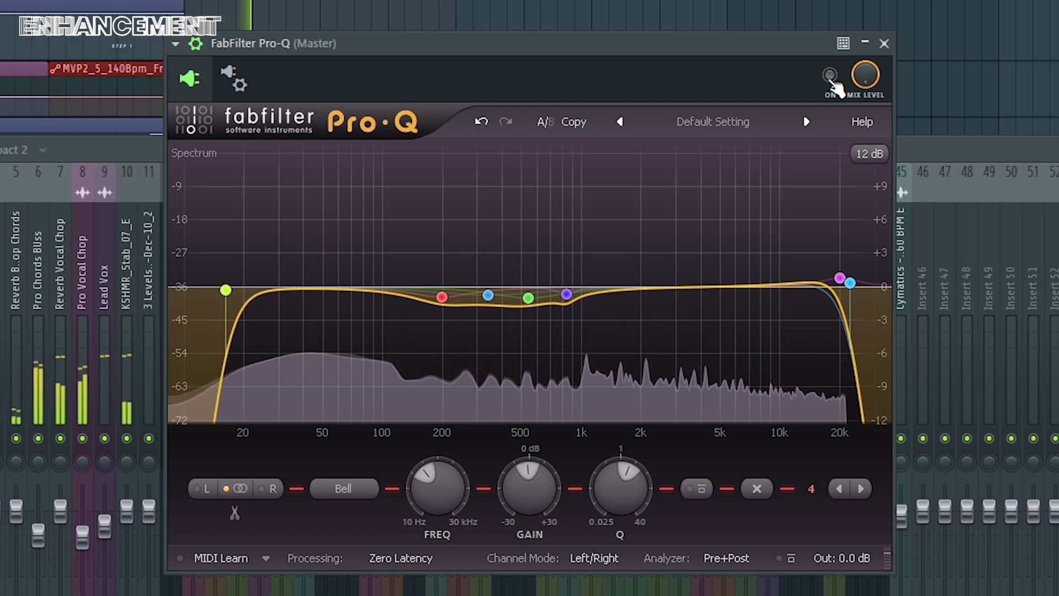
{"action": "left_click", "coordinate": [833, 80]}
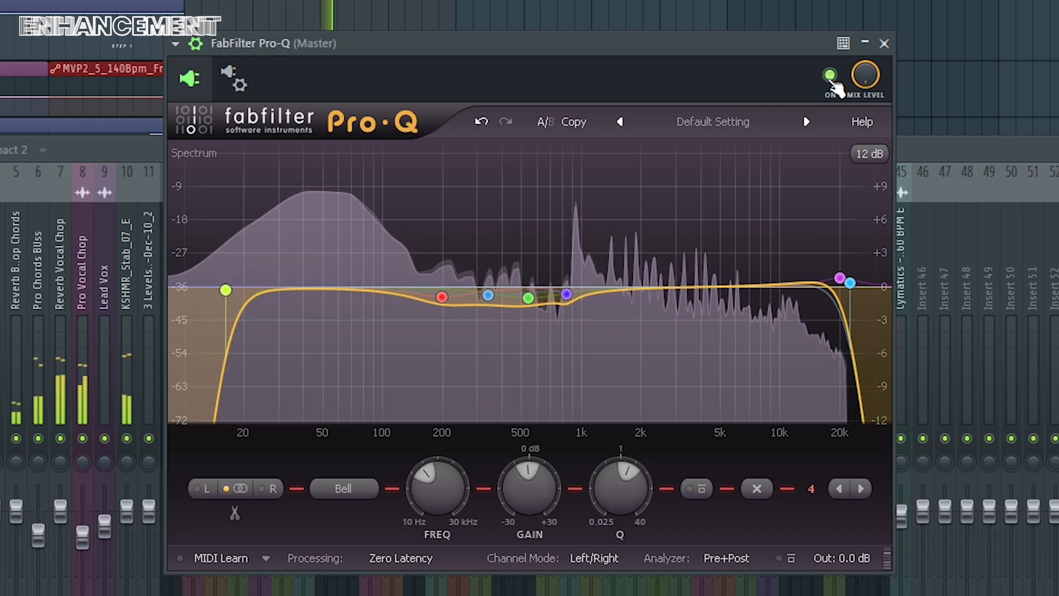
{"action": "left_click", "coordinate": [833, 80]}
{"action": "left_click", "coordinate": [833, 80]}
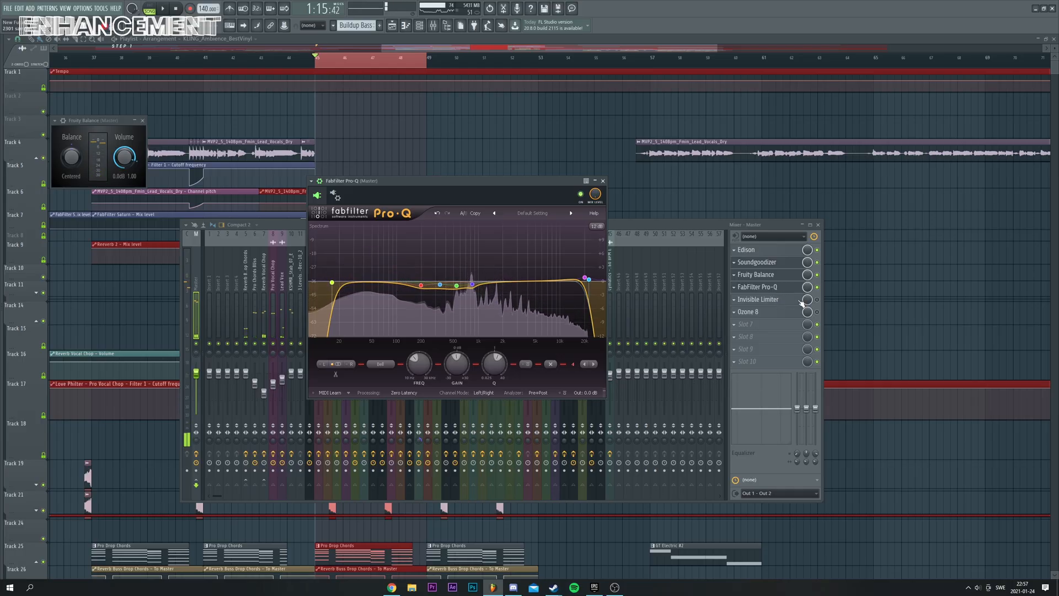
- Open the Invisible Limiter on the Master, move its window to the centre and play the song through it
{"action": "left_click", "coordinate": [801, 301]}
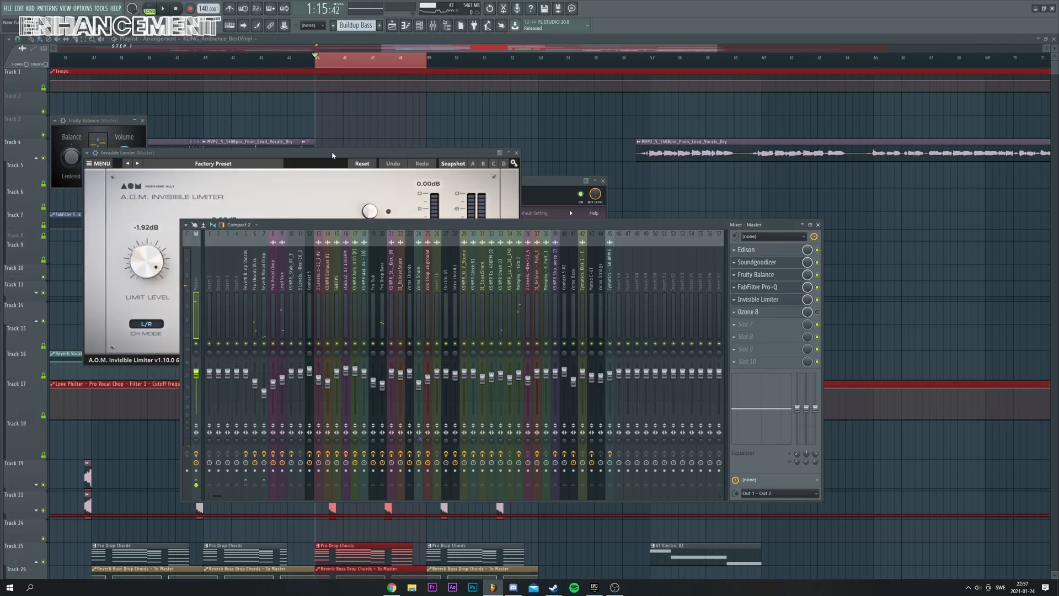
{"action": "left_click_drag", "start_coordinate": [333, 156], "coordinate": [499, 186]}
{"action": "key", "text": "space"}
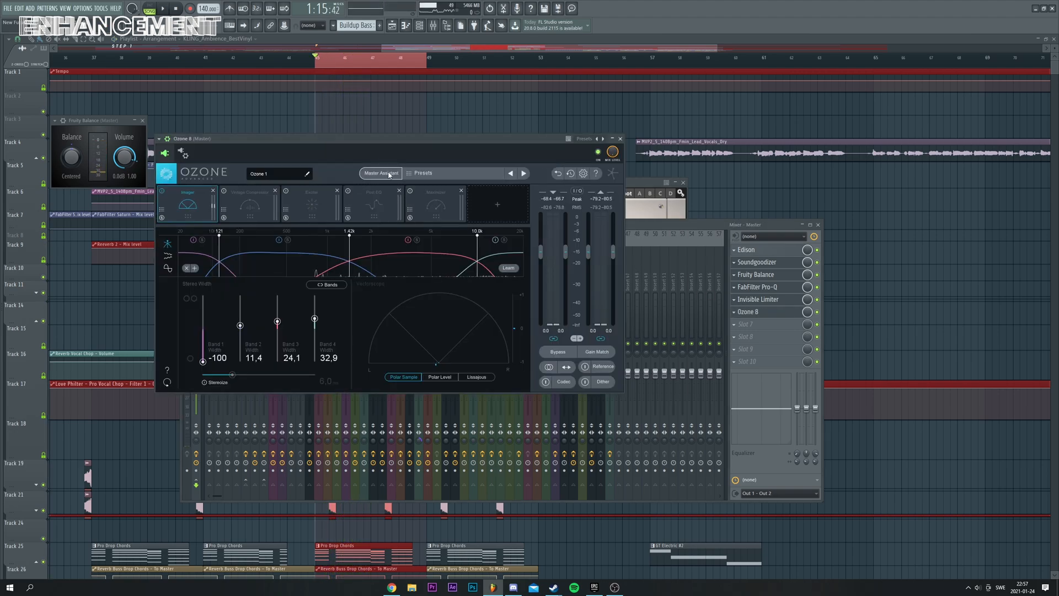
- Centre the Ozone 8 window and set the Imager's Band 2 stereo width to 3.8 while checking playback
{"action": "left_click_drag", "start_coordinate": [372, 145], "coordinate": [467, 167]}
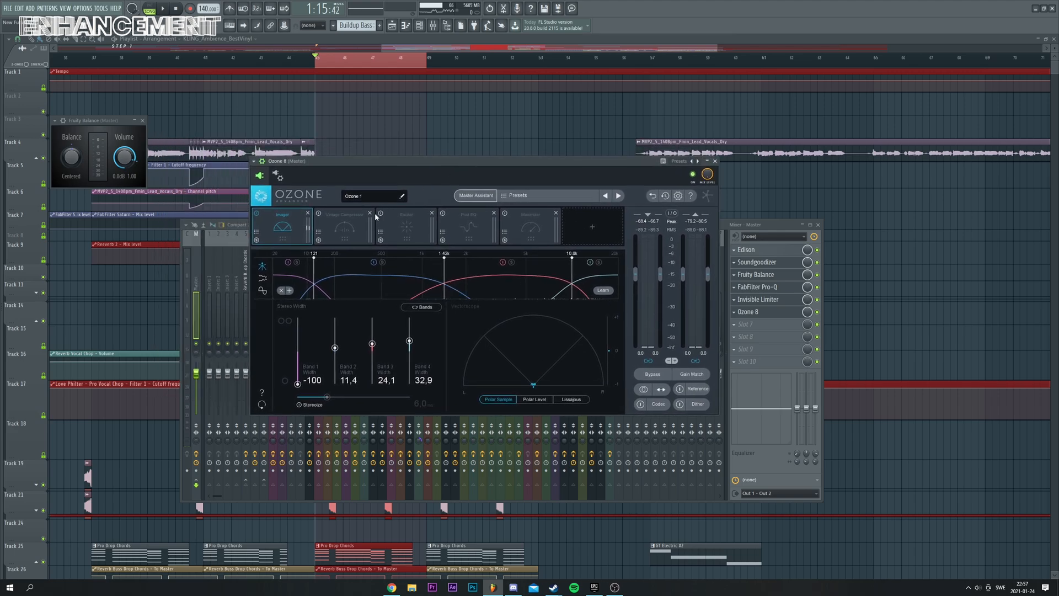
{"action": "key", "text": "space"}
{"action": "left_click_drag", "start_coordinate": [335, 348], "coordinate": [335, 351]}
{"action": "key", "text": "space"}
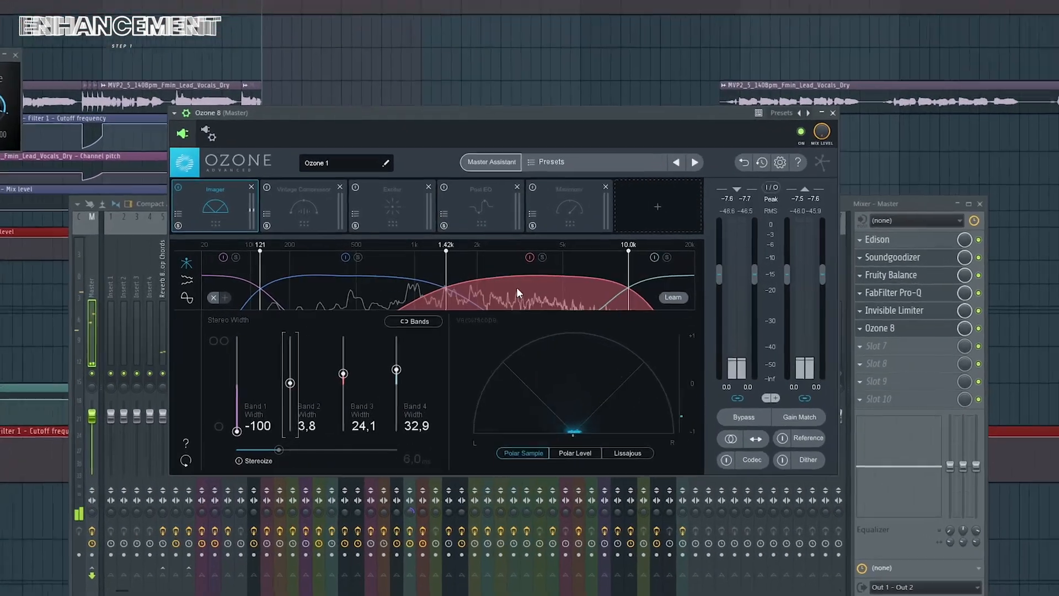
{"action": "left_click_drag", "start_coordinate": [295, 385], "coordinate": [296, 337]}
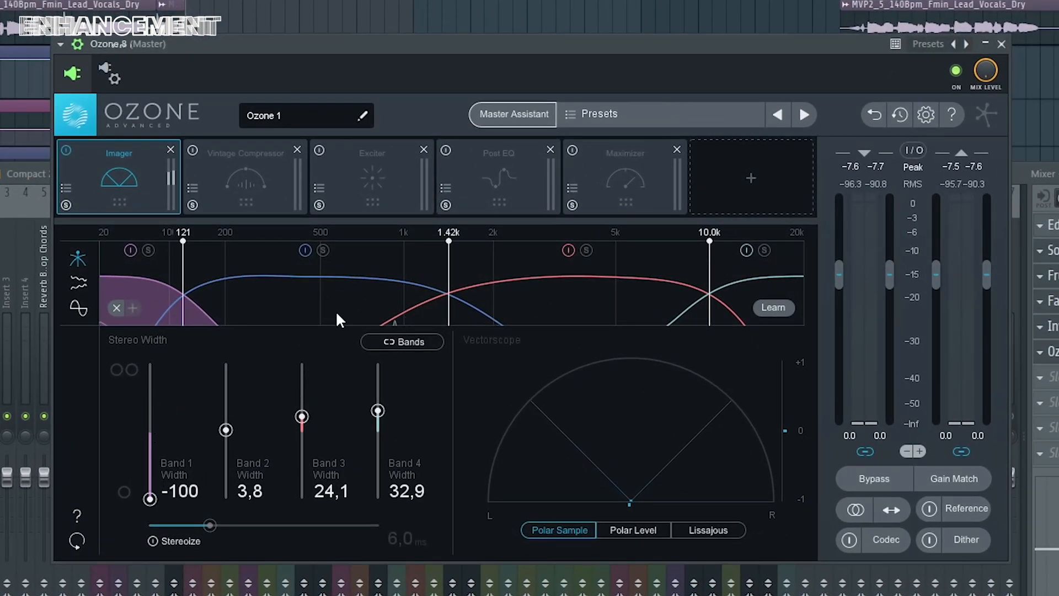
- Play the song through Ozone 8 and toggle the Imager module to compare the stereo width
{"action": "key", "text": "space"}
{"action": "key", "text": "space"}
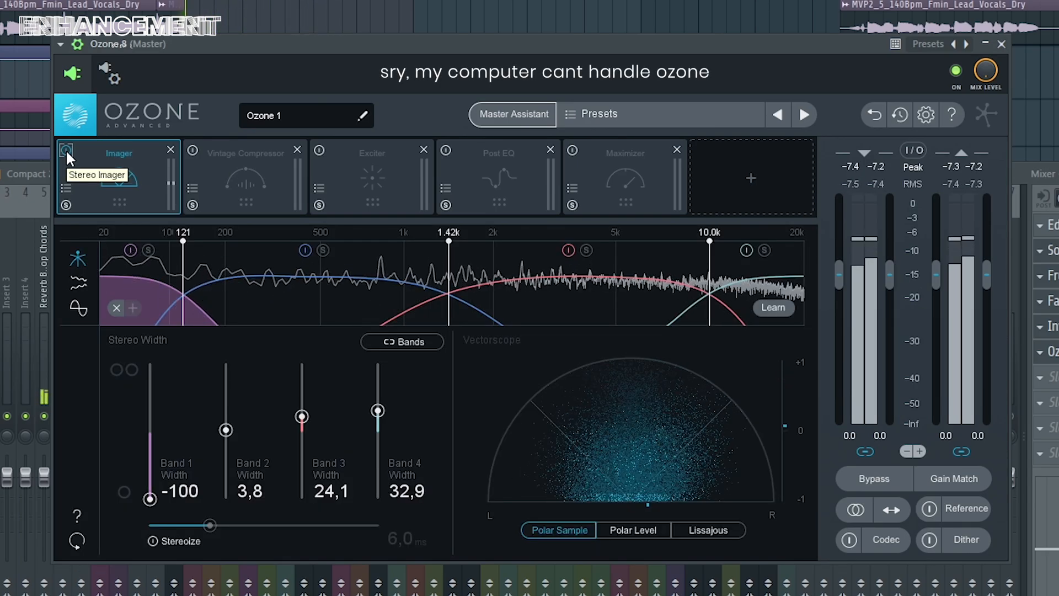
{"action": "left_click", "coordinate": [65, 149]}
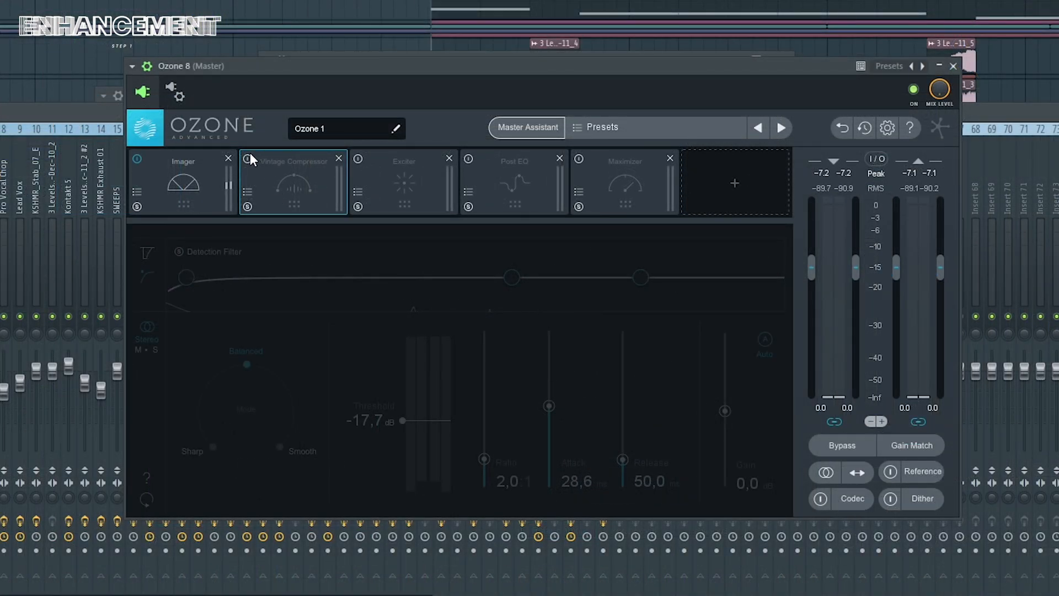
- Enable Ozone's Vintage Compressor and compare the playback with it off and on, leaving it active
{"action": "left_click", "coordinate": [248, 159]}
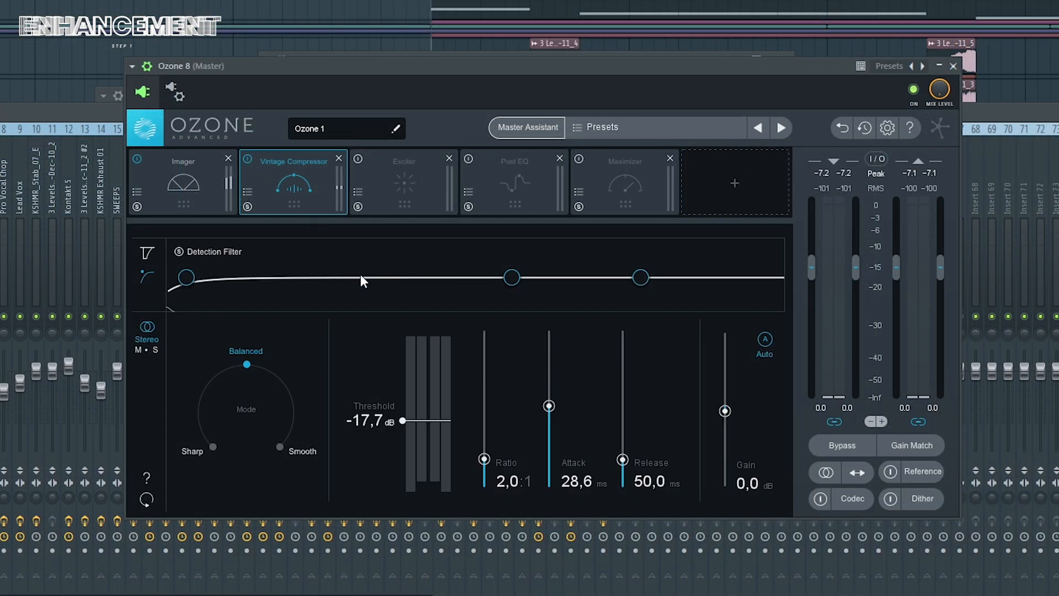
{"action": "key", "text": "space"}
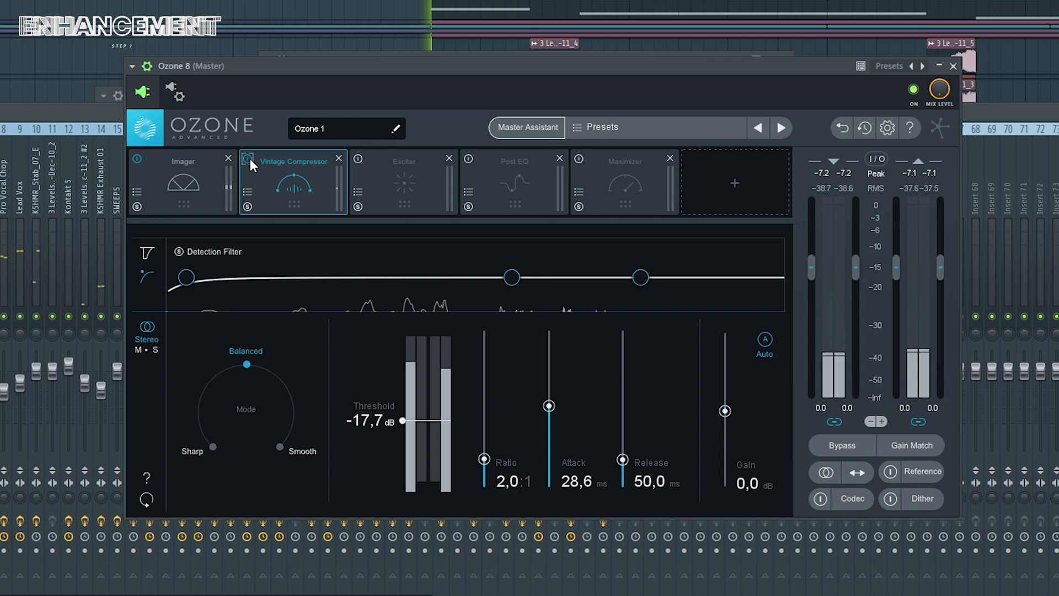
{"action": "left_click", "coordinate": [249, 158]}
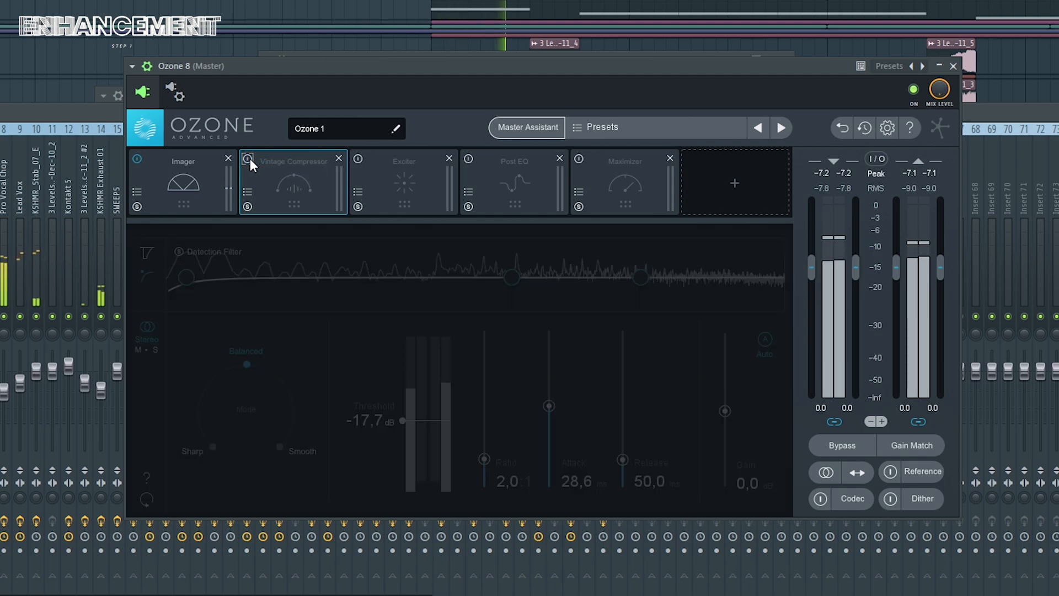
{"action": "left_click", "coordinate": [249, 158]}
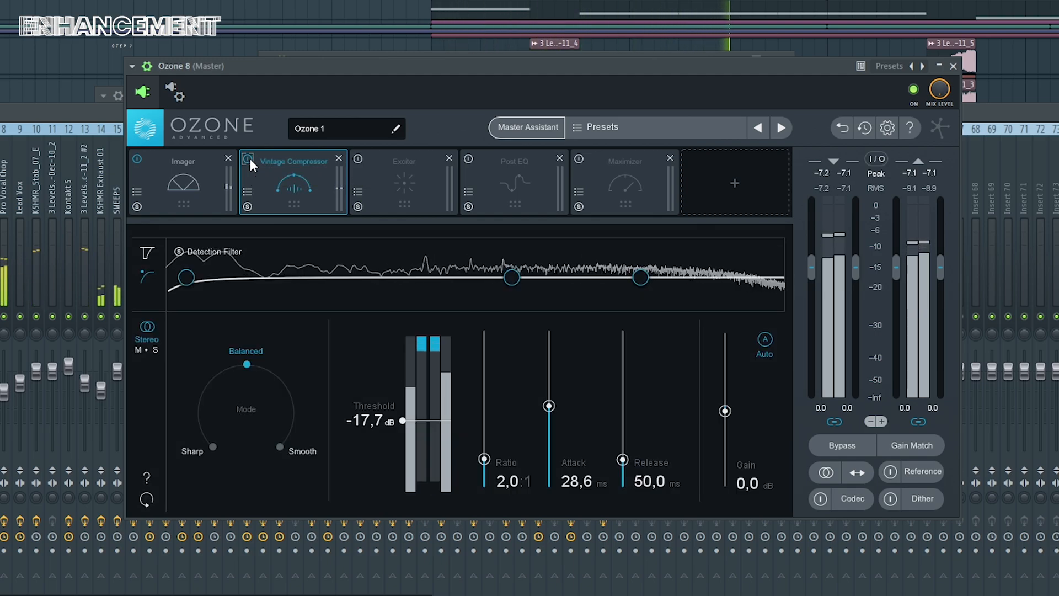
{"action": "left_click", "coordinate": [249, 158]}
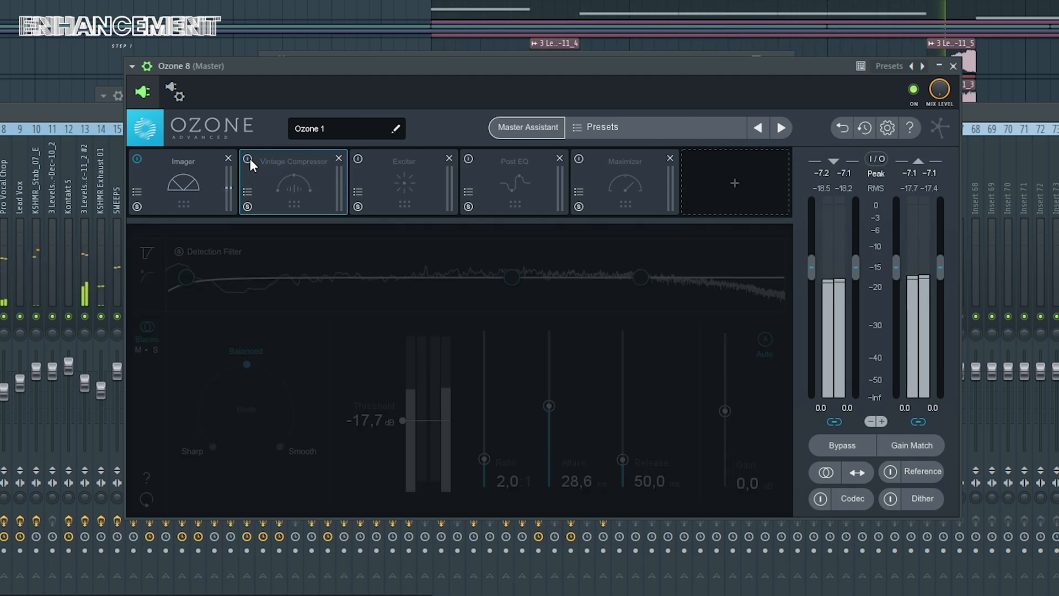
{"action": "left_click", "coordinate": [249, 158]}
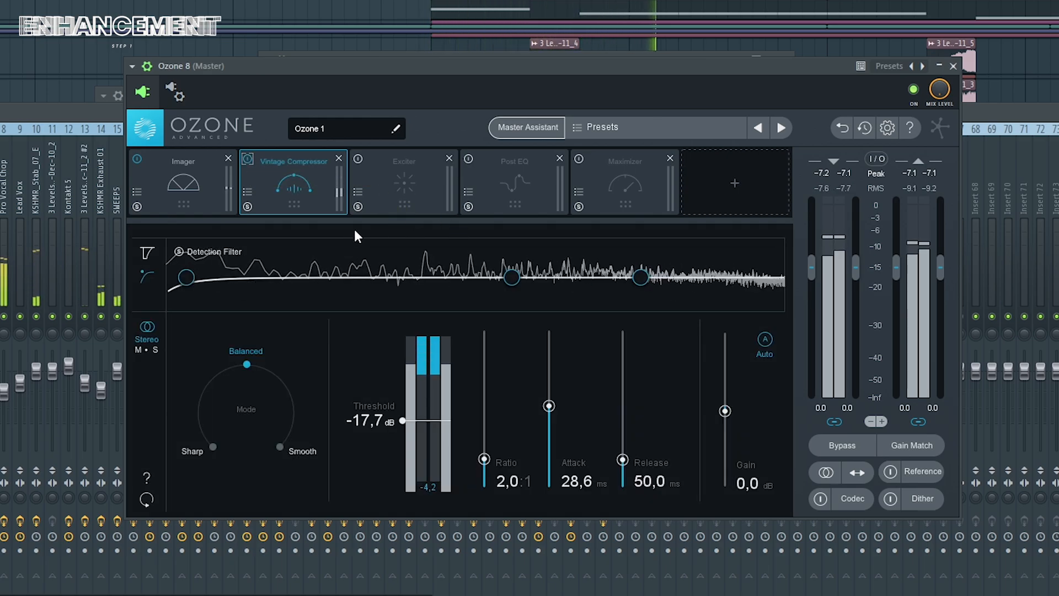
- Open the Exciter module in Ozone 8 and enable it
{"action": "left_click", "coordinate": [356, 205]}
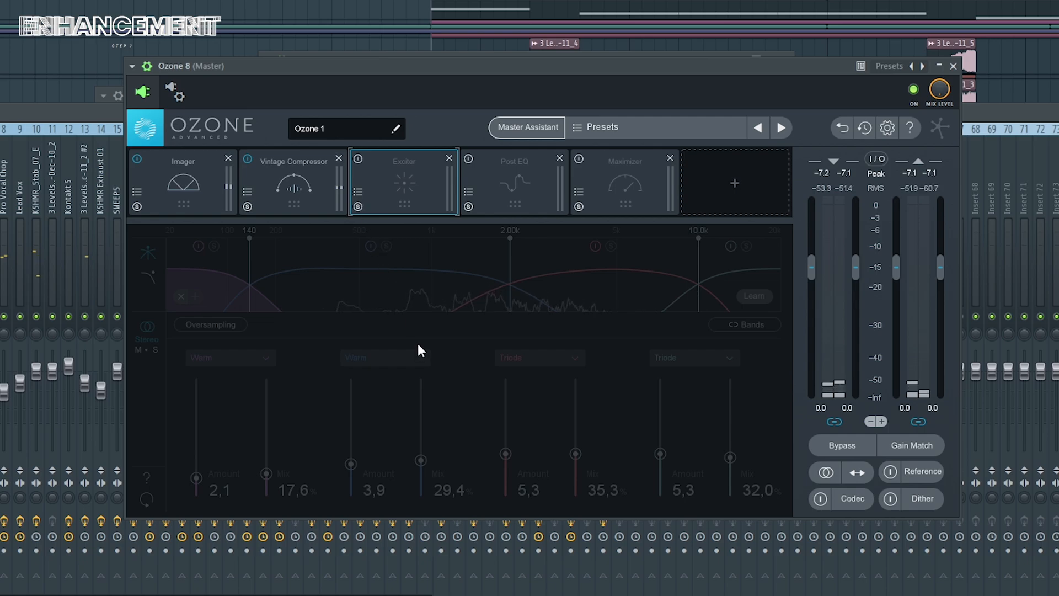
{"action": "left_click", "coordinate": [357, 159]}
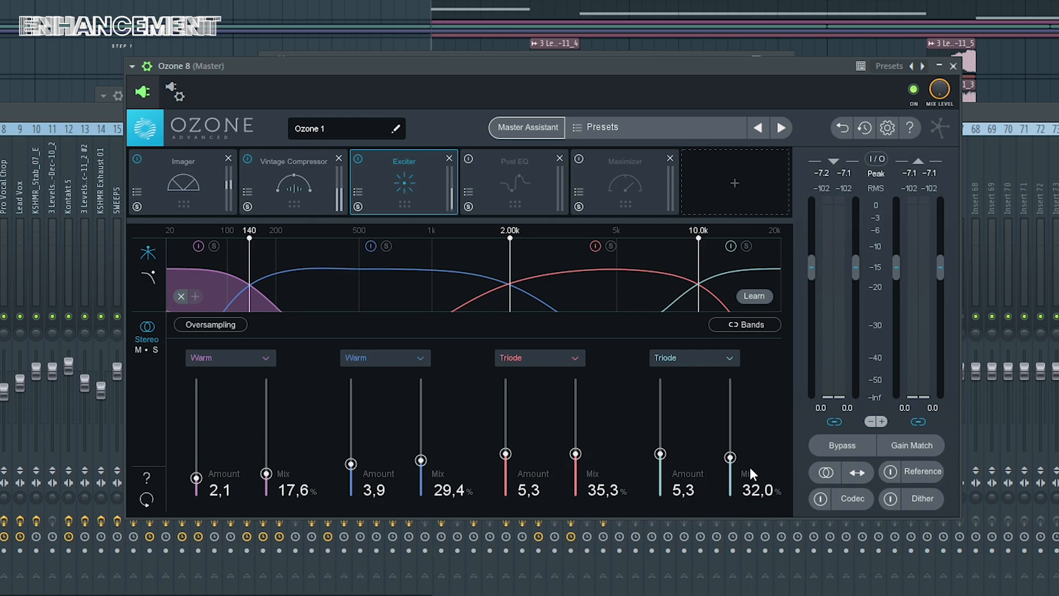
- Select Triode saturation for the Exciter's third band and Warm for its second and first bands
{"action": "left_click", "coordinate": [521, 357]}
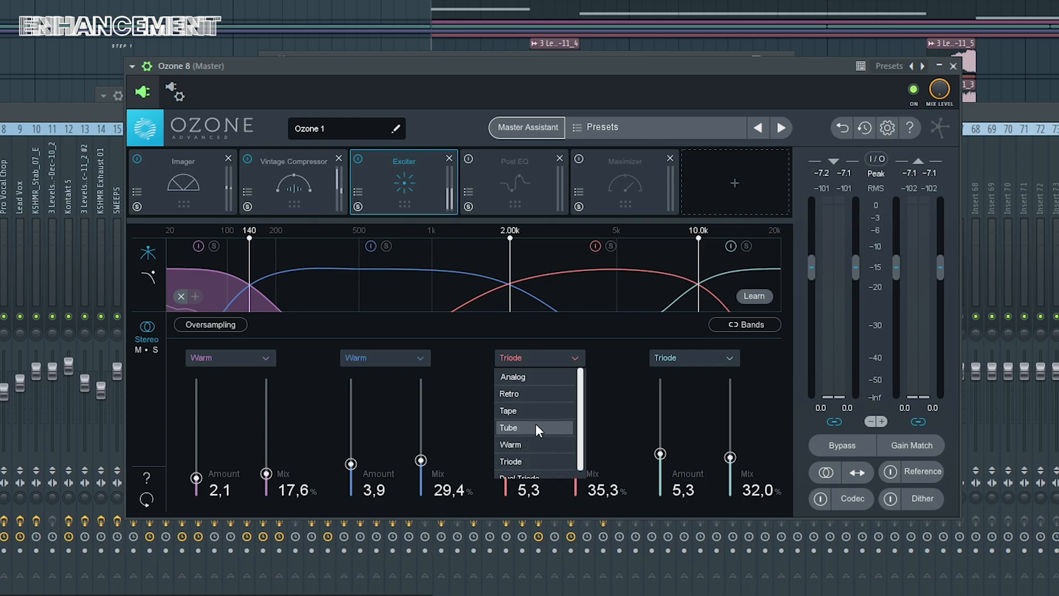
{"action": "left_click", "coordinate": [540, 461]}
{"action": "left_click", "coordinate": [396, 359]}
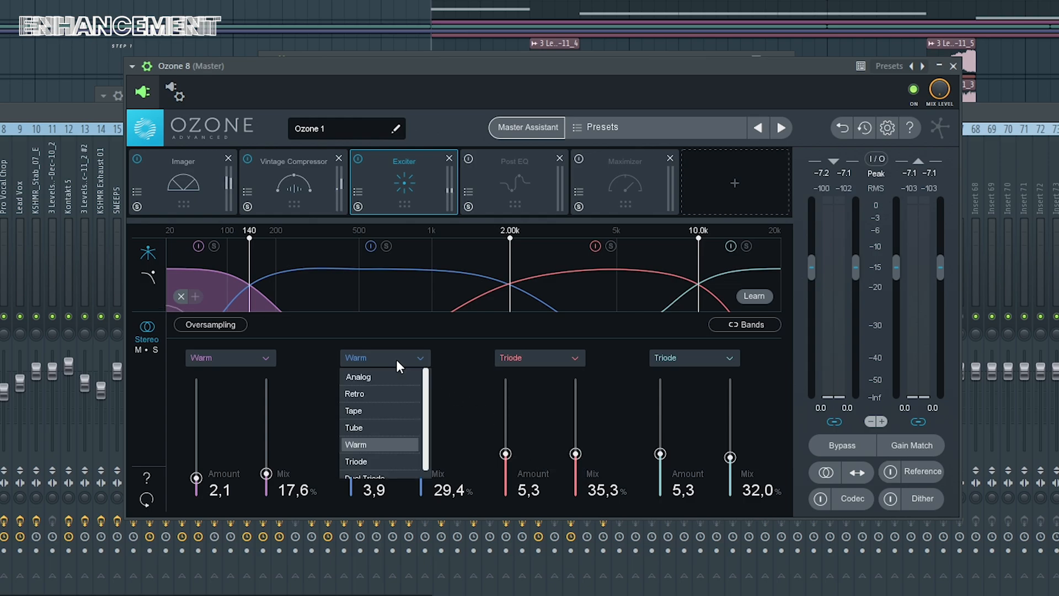
{"action": "left_click", "coordinate": [376, 445]}
{"action": "left_click", "coordinate": [212, 358]}
{"action": "left_click", "coordinate": [218, 445]}
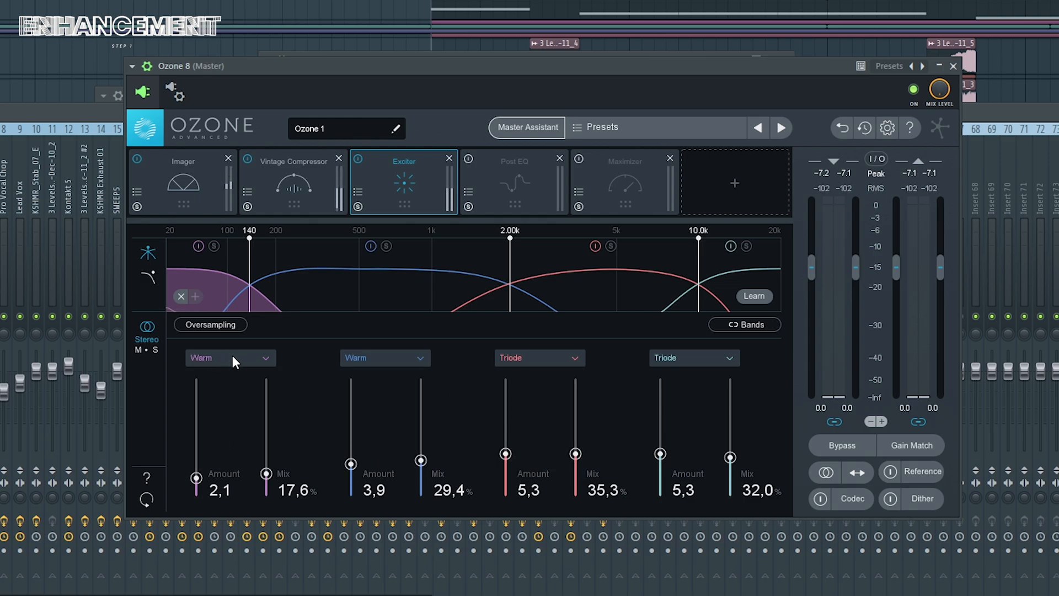
- Compare the song's playback with the Exciter module bypassed and active
{"action": "left_click", "coordinate": [359, 159]}
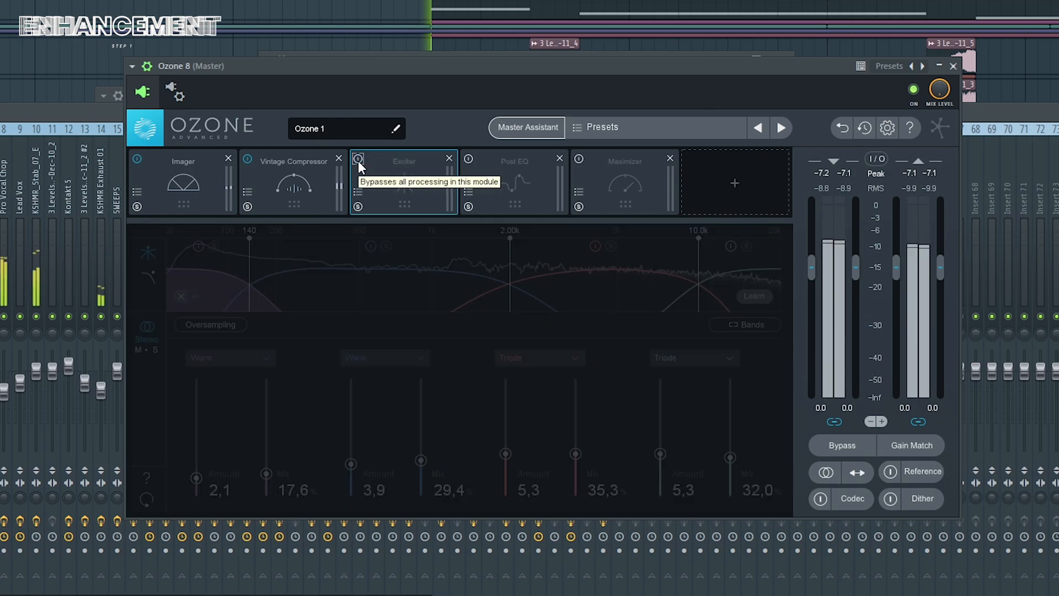
{"action": "left_click", "coordinate": [358, 160]}
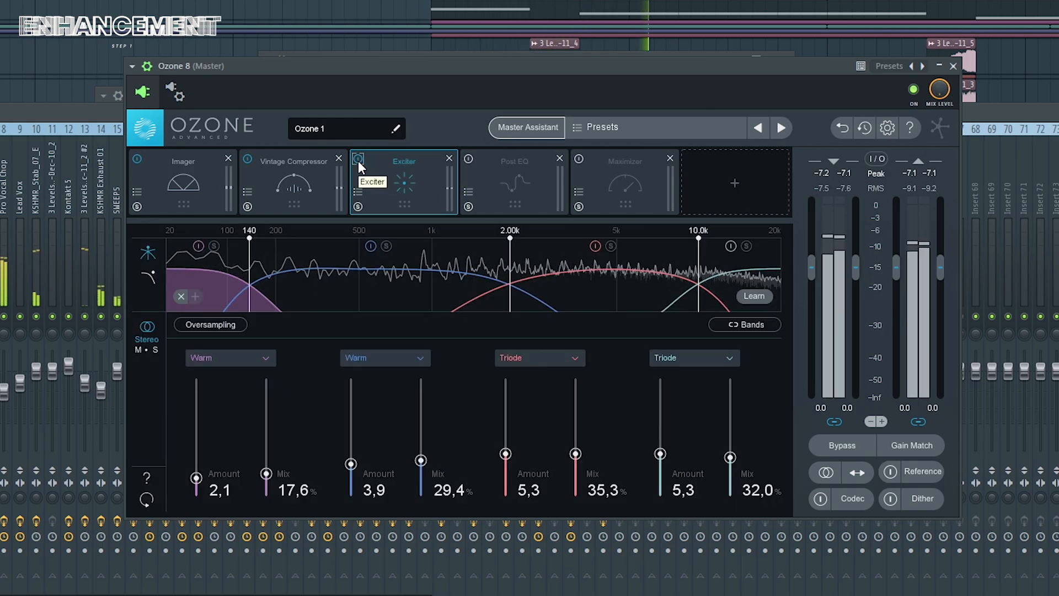
{"action": "left_click", "coordinate": [359, 160]}
{"action": "left_click", "coordinate": [359, 160]}
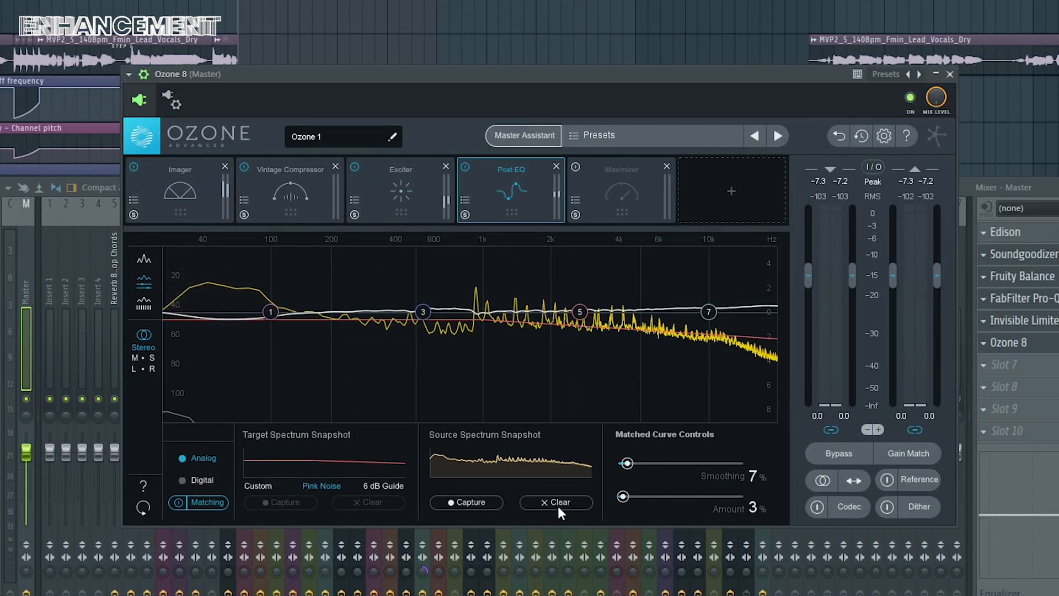
- Replace the Post EQ's source spectrum snapshot with a fresh capture of the playing song, keeping the matching amount at 3%
{"action": "left_click", "coordinate": [555, 503]}
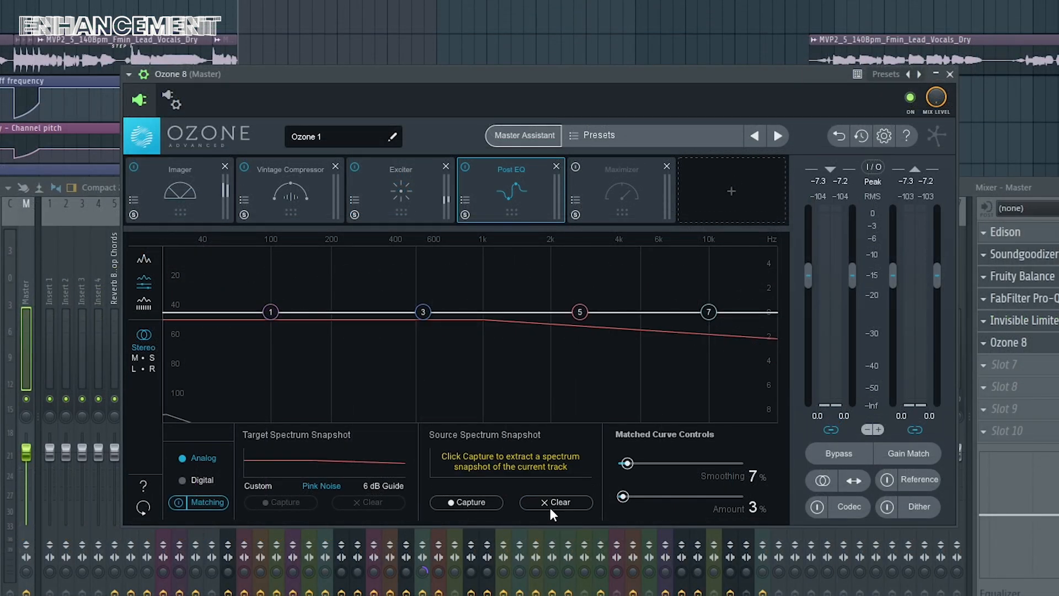
{"action": "left_click", "coordinate": [466, 502]}
{"action": "key", "text": "space"}
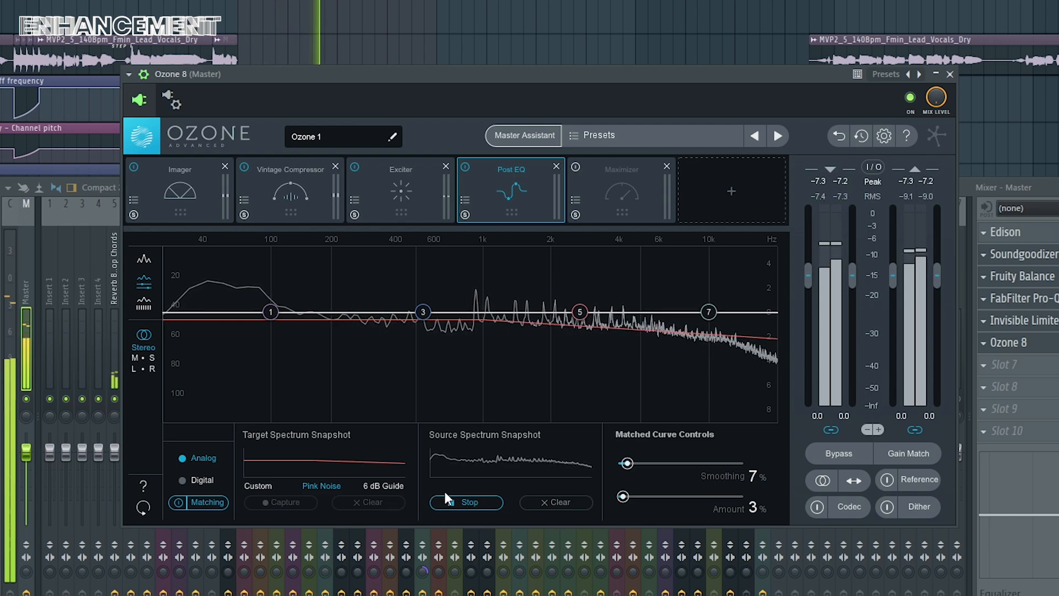
{"action": "left_click", "coordinate": [470, 500]}
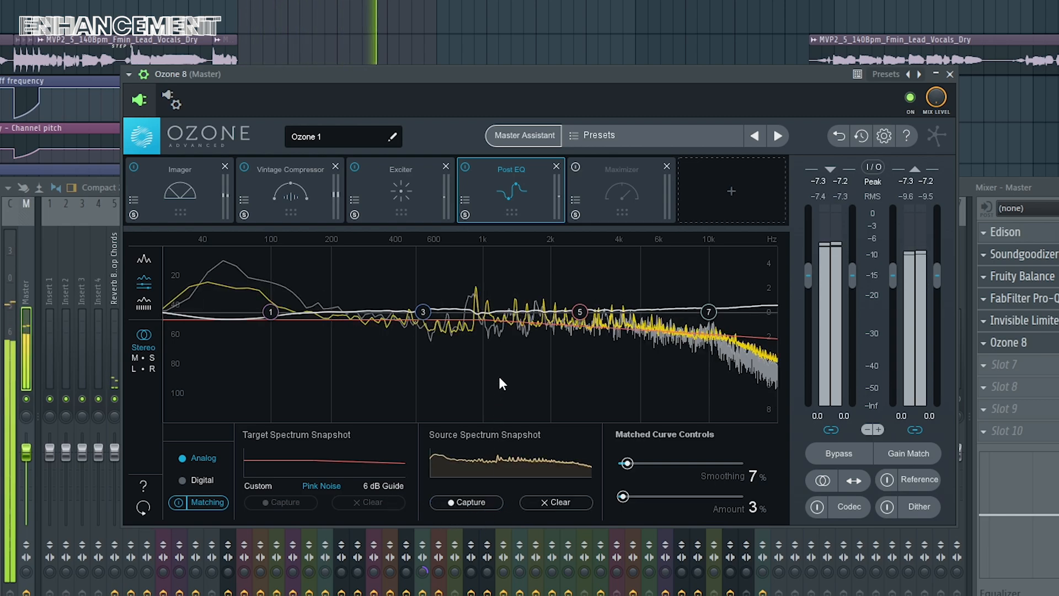
{"action": "mouse_move", "coordinate": [623, 498]}
{"action": "left_mouse_down"}
{"action": "mouse_move", "coordinate": [646, 496]}
{"action": "mouse_move", "coordinate": [627, 498]}
{"action": "left_mouse_up"}
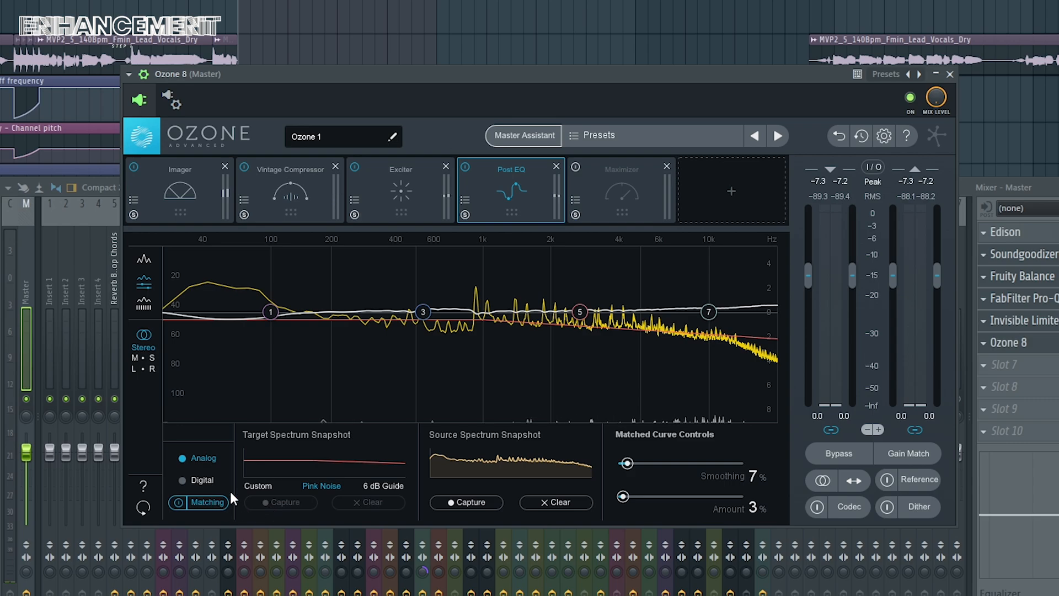
- Play the song and compare the sound with the Post EQ module bypassed and active
{"action": "key", "text": "space"}
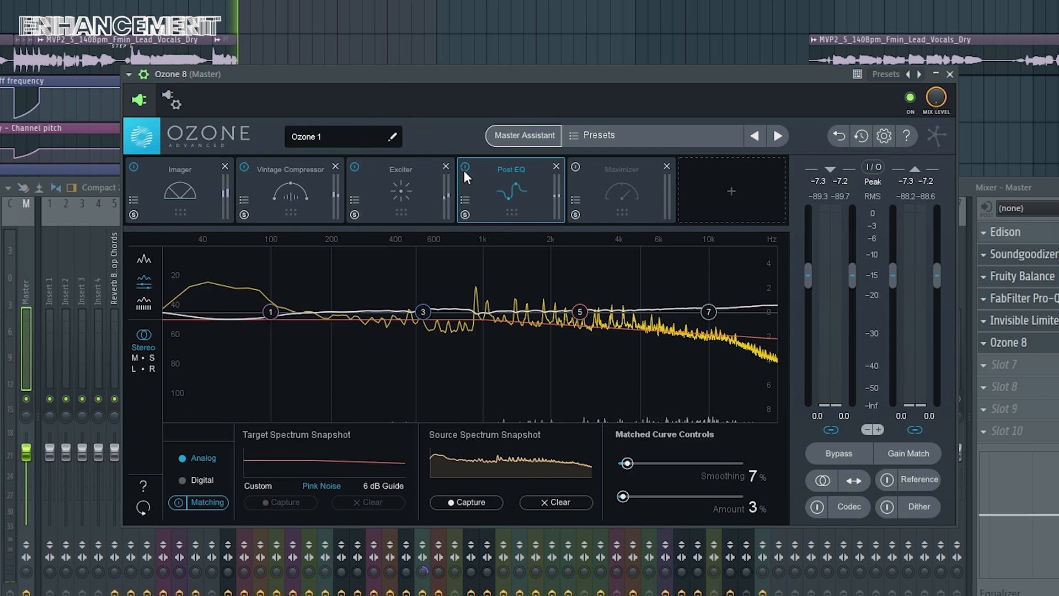
{"action": "left_click", "coordinate": [464, 169]}
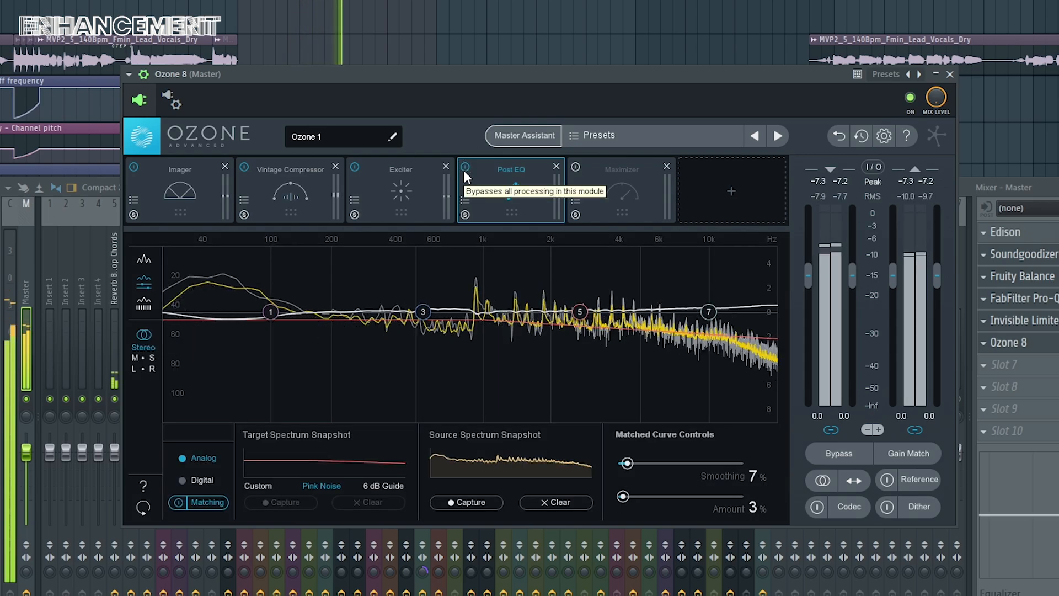
{"action": "left_click", "coordinate": [465, 170]}
{"action": "left_click", "coordinate": [465, 169]}
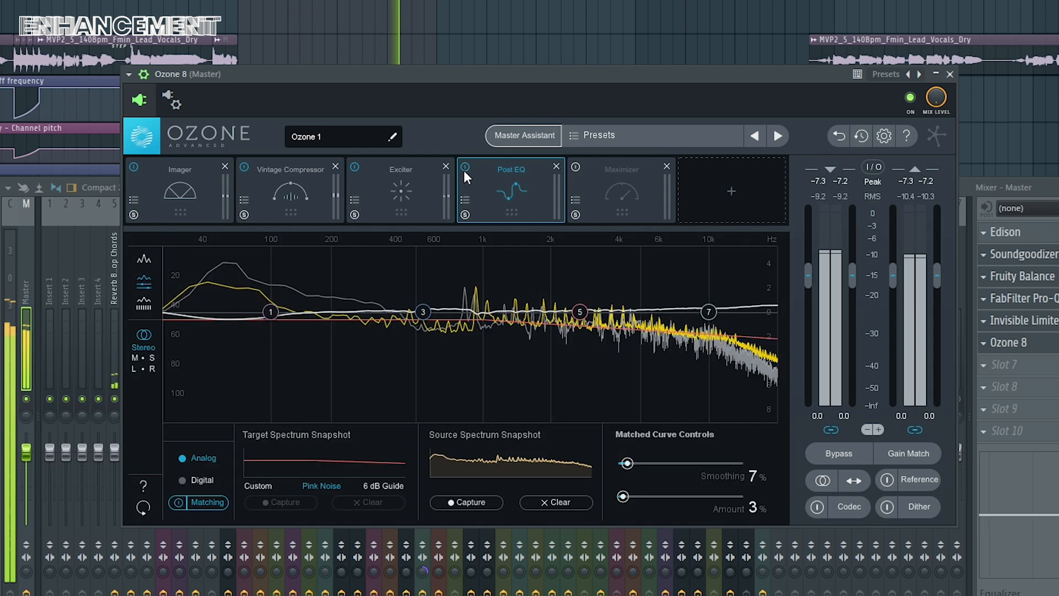
{"action": "left_click", "coordinate": [465, 170]}
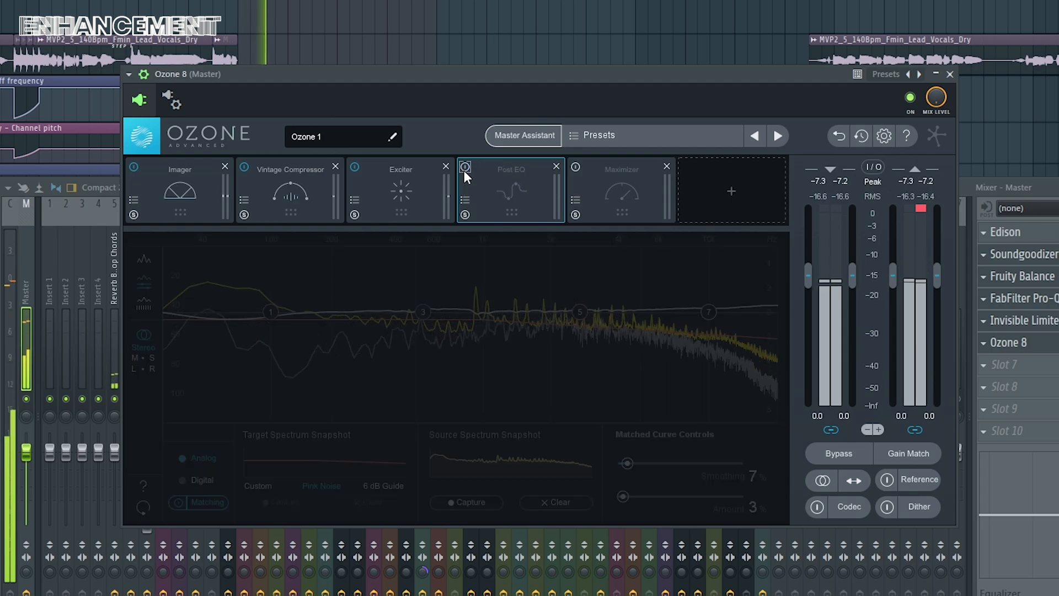
{"action": "left_click", "coordinate": [464, 171]}
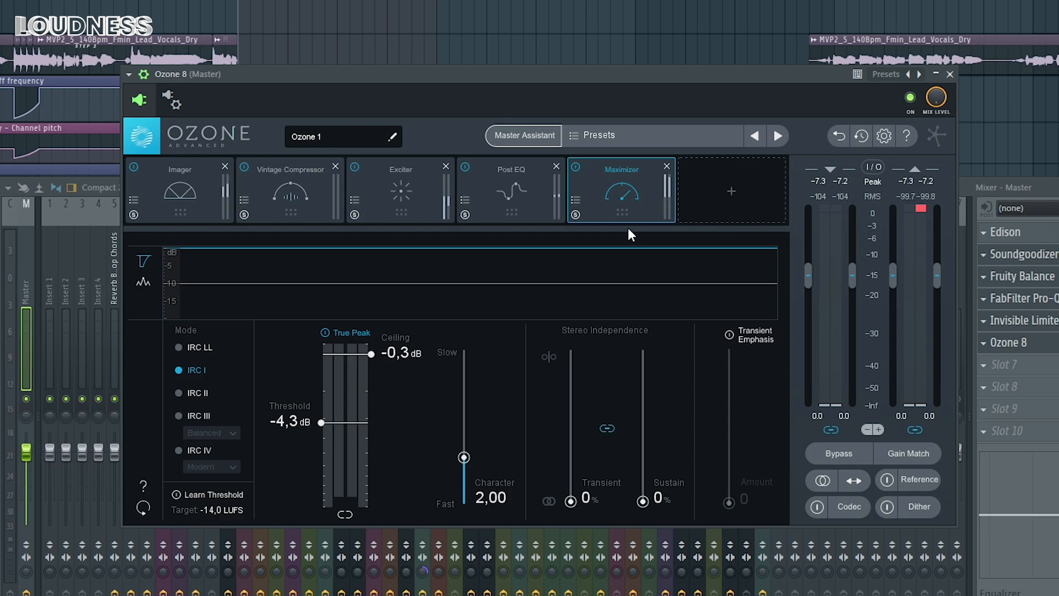
- Play the song through the Maximizer and set its threshold to -5.0 dB
{"action": "key", "text": "space"}
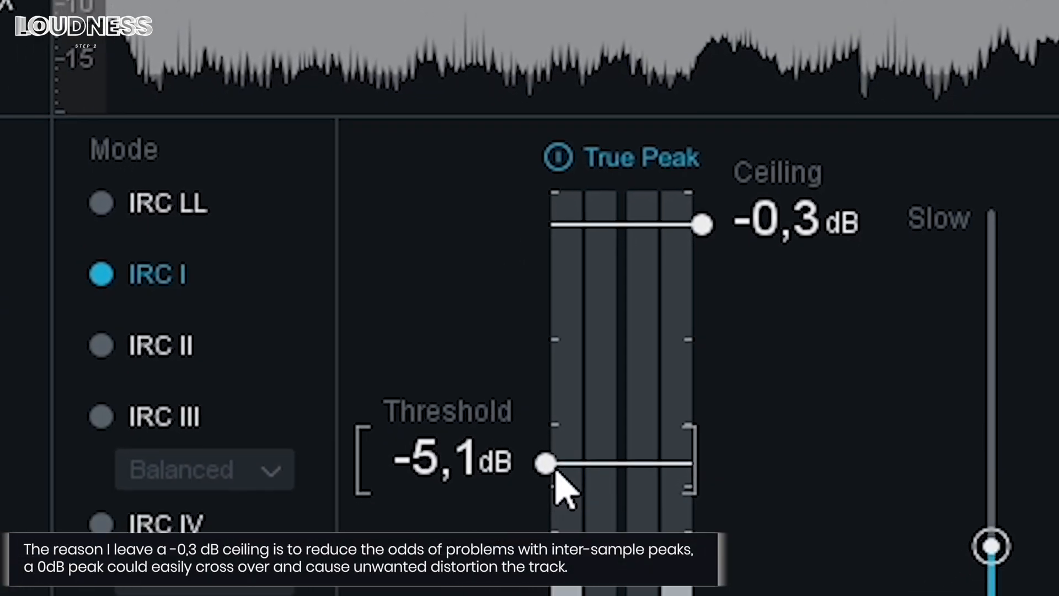
{"action": "left_click_drag", "start_coordinate": [425, 549], "coordinate": [449, 595]}
{"action": "left_click_drag", "start_coordinate": [445, 393], "coordinate": [327, 435]}
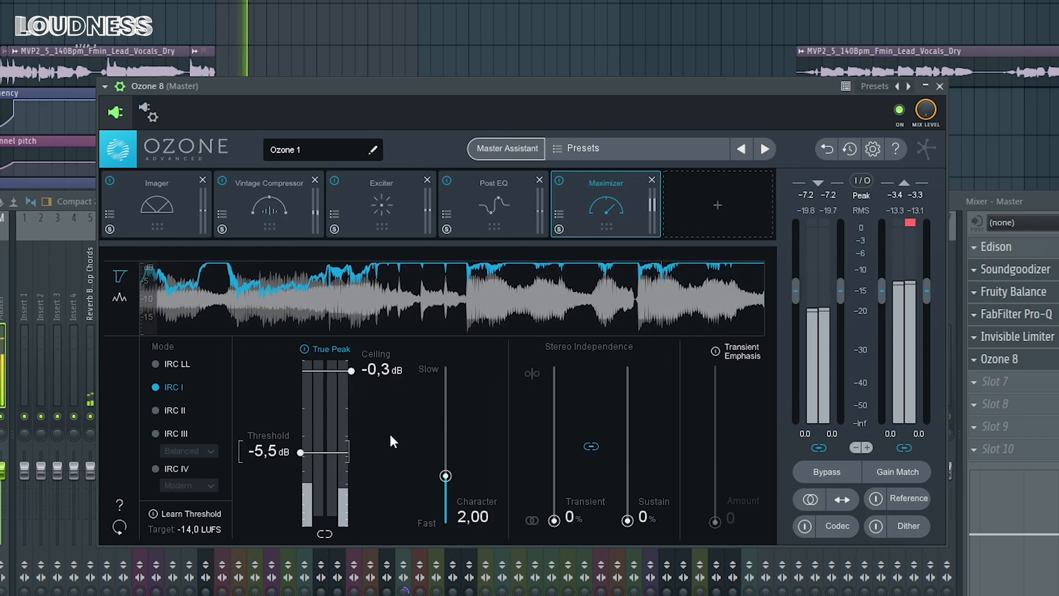
{"action": "left_click_drag", "start_coordinate": [302, 451], "coordinate": [312, 448]}
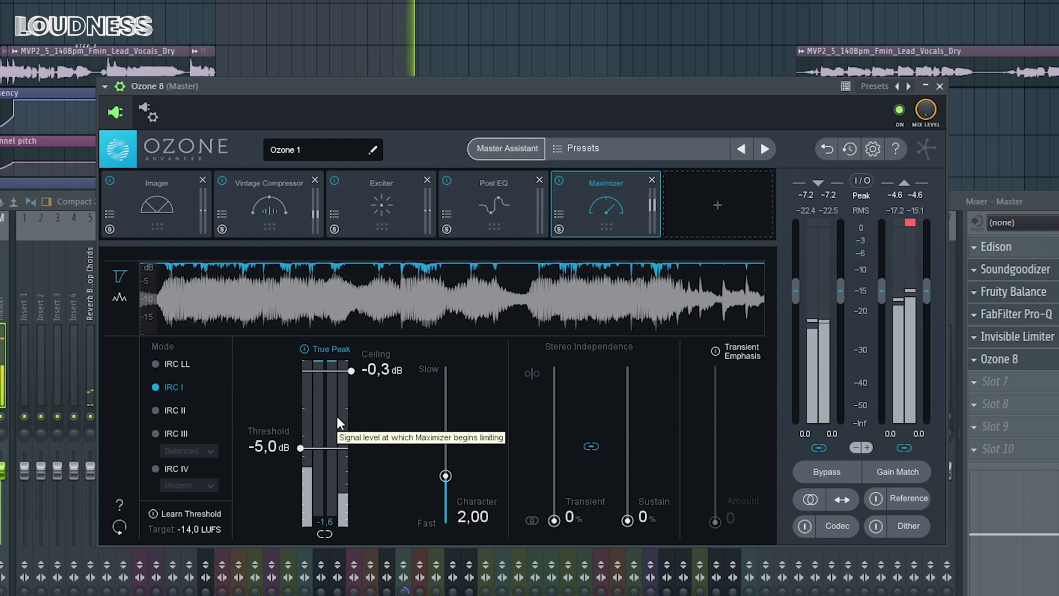
- Turn on Gain Match and compare the playback with the whole Ozone chain bypassed and active
{"action": "left_click", "coordinate": [898, 472]}
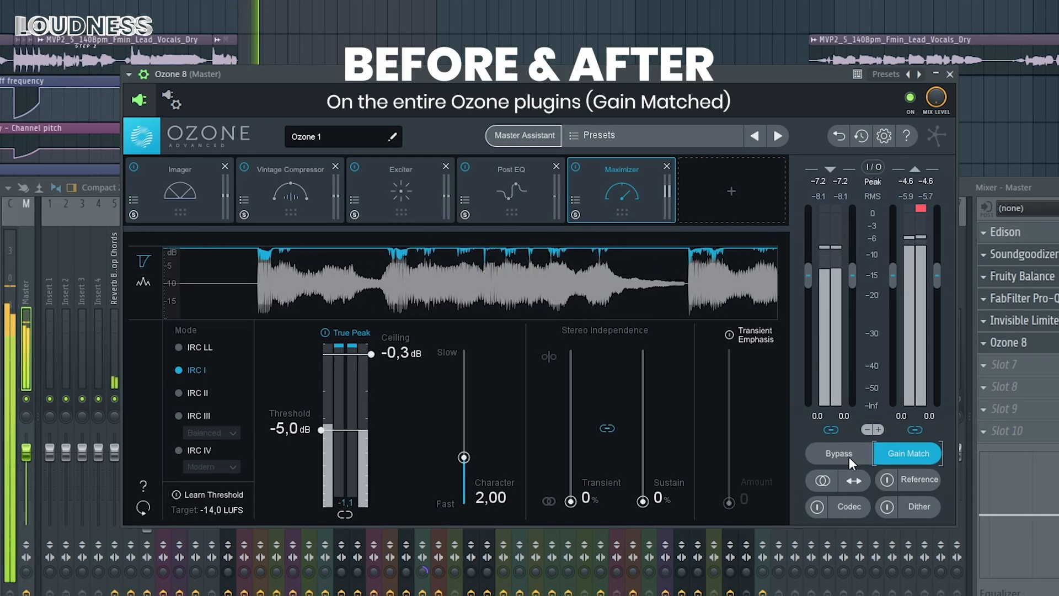
{"action": "left_click", "coordinate": [849, 457]}
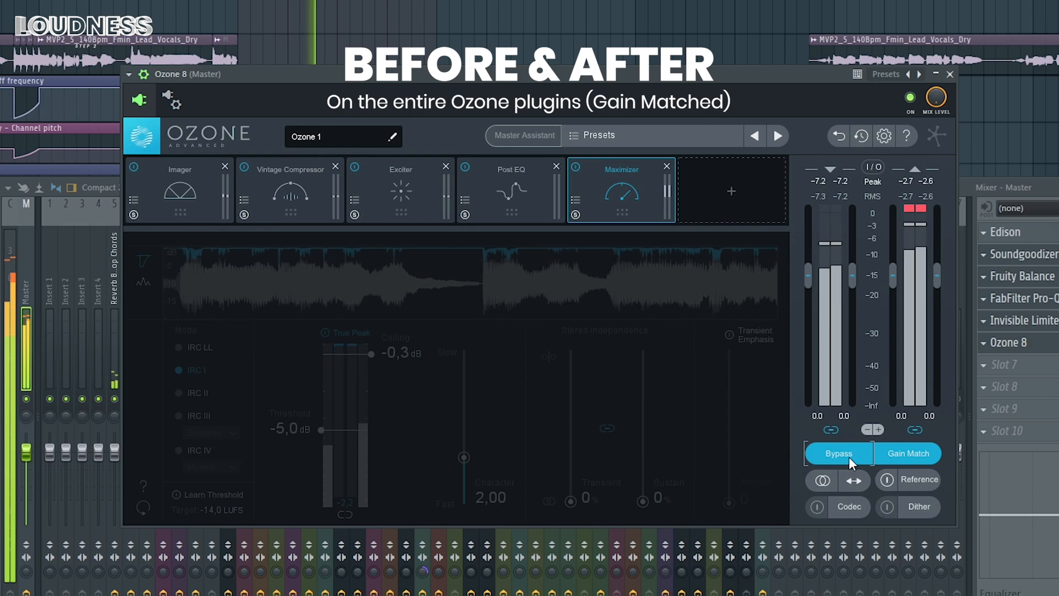
{"action": "left_click", "coordinate": [849, 457]}
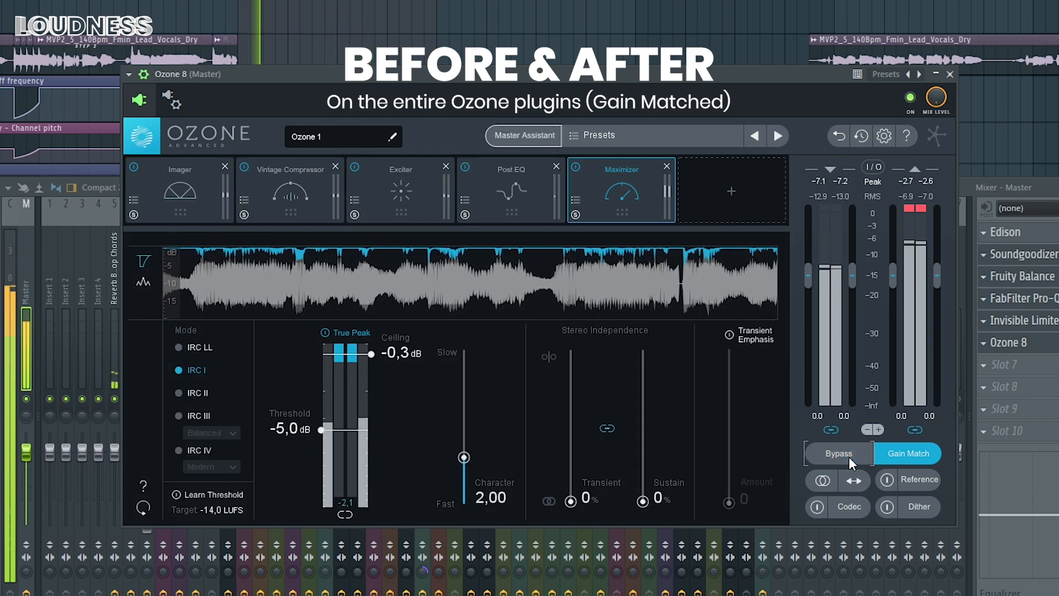
{"action": "left_click", "coordinate": [849, 457]}
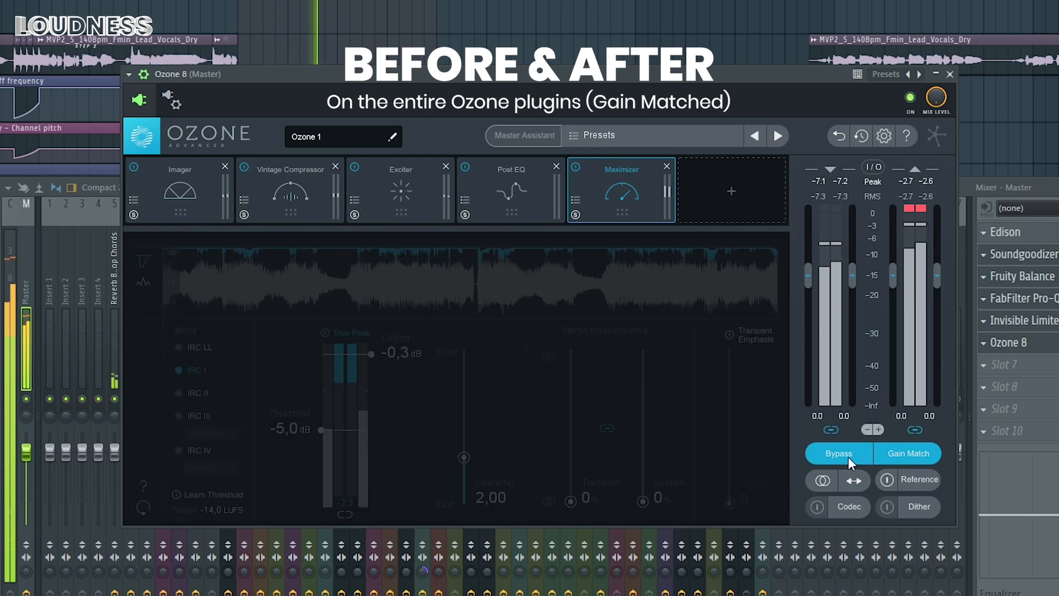
{"action": "left_click", "coordinate": [849, 457]}
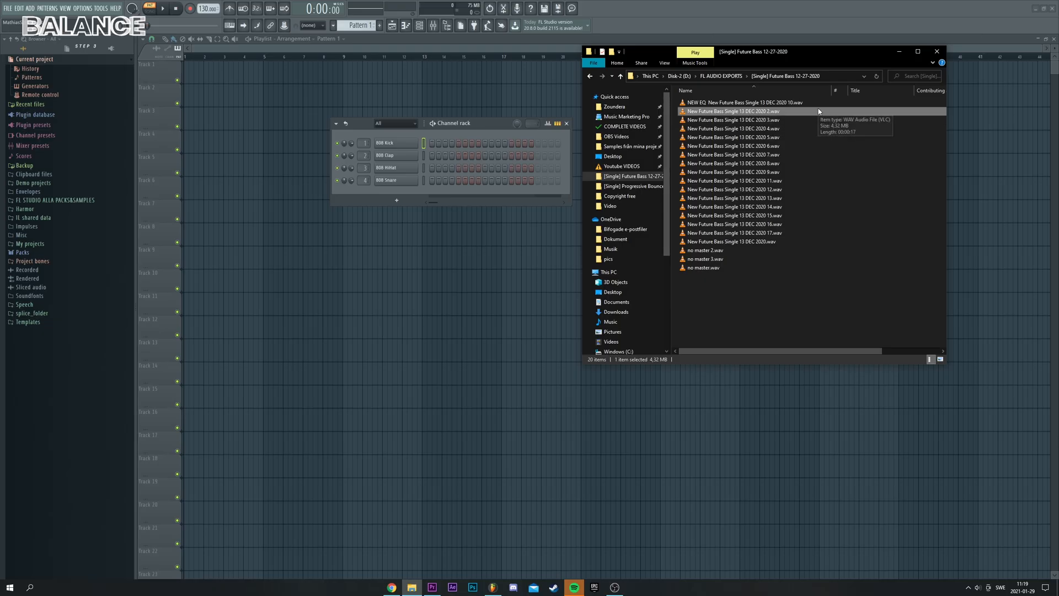
- Import the 15 exports from "New Future Bass Single 13 DEC 2020 2.wav" to "17.wav" into the playlist from Track 9 down
{"action": "left_click", "coordinate": [784, 233], "text": "shift"}
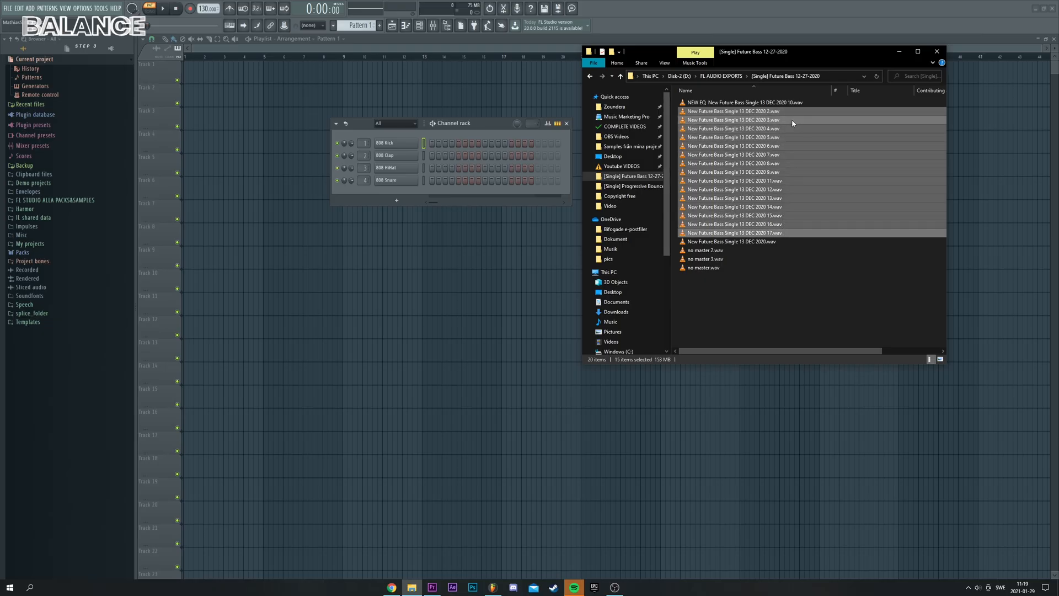
{"action": "left_click_drag", "start_coordinate": [733, 117], "coordinate": [434, 256]}
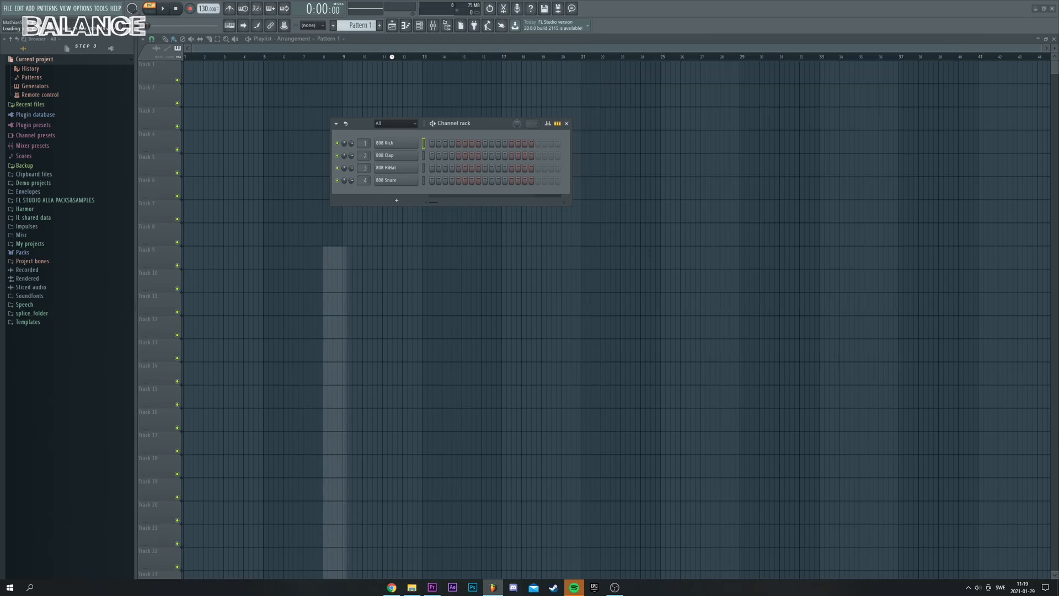
{"action": "scroll", "coordinate": [353, 160], "scroll_direction": "down", "scroll_amount": 1}
{"action": "scroll", "coordinate": [352, 160], "scroll_direction": "down", "scroll_amount": 3}
{"action": "scroll", "coordinate": [354, 171], "scroll_direction": "up", "scroll_amount": 2}
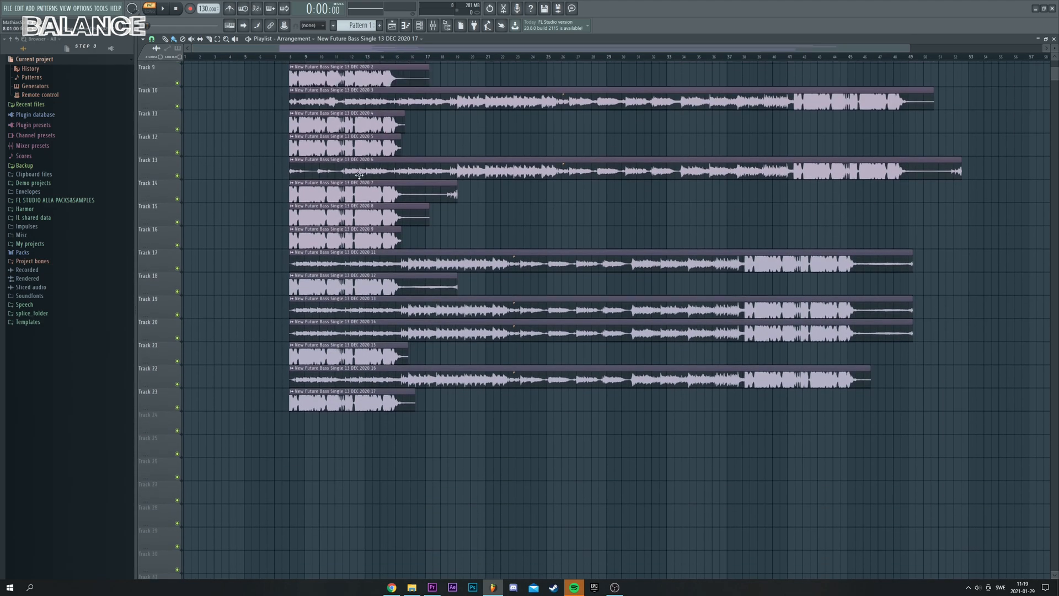
- Select the short clips on Tracks 9, 11, 12, 14–16, 18, 21 and 23 and move them towards the long clips' final drop
{"action": "left_click", "coordinate": [341, 213], "text": "ctrl"}
{"action": "left_click", "coordinate": [329, 290], "text": "ctrl"}
{"action": "left_click", "coordinate": [332, 307], "text": "ctrl"}
{"action": "left_click", "coordinate": [332, 329], "text": "ctrl"}
{"action": "left_click", "coordinate": [331, 237], "text": "ctrl"}
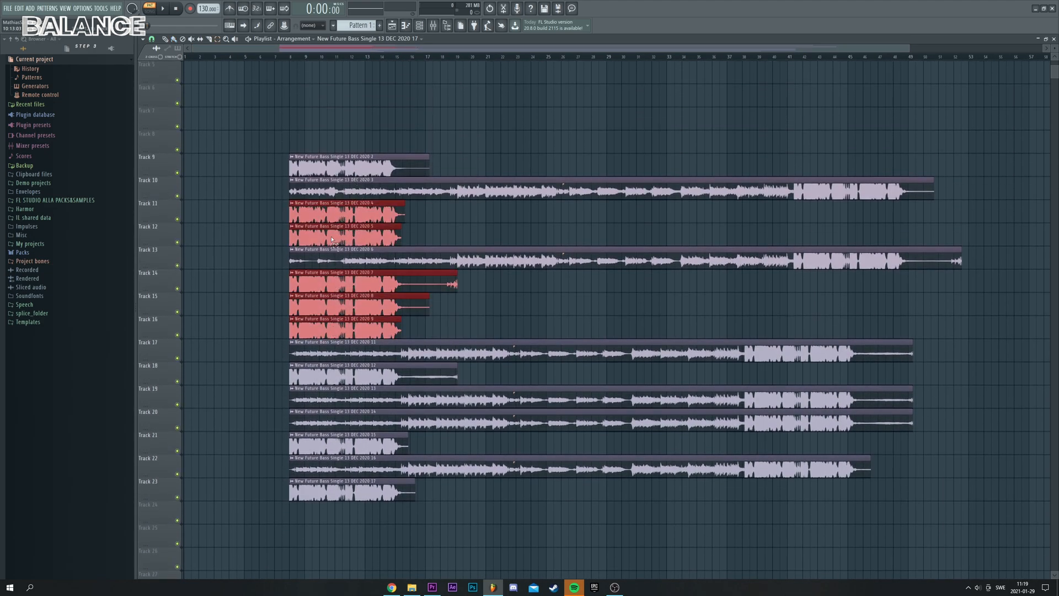
{"action": "left_click", "coordinate": [330, 165], "text": "ctrl"}
{"action": "left_click", "coordinate": [337, 378], "text": "ctrl"}
{"action": "left_click", "coordinate": [332, 436], "text": "ctrl"}
{"action": "left_click", "coordinate": [331, 490], "text": "ctrl"}
{"action": "left_click_drag", "start_coordinate": [321, 449], "coordinate": [774, 452]}
- Fine-align the nine short clips with the start of the drop in the long clips on Tracks 17, 19, 20 and 22
{"action": "left_click_drag", "start_coordinate": [682, 48], "coordinate": [662, 110]}
{"action": "left_click_drag", "start_coordinate": [349, 457], "coordinate": [574, 455]}
{"action": "scroll", "coordinate": [642, 59], "scroll_direction": "up", "scroll_amount": 1}
{"action": "left_click_drag", "start_coordinate": [655, 47], "coordinate": [651, 7]}
{"action": "scroll", "coordinate": [595, 82], "scroll_direction": "down", "scroll_amount": 3}
{"action": "left_click", "coordinate": [551, 92]}
{"action": "right_click", "coordinate": [553, 93]}
- Solo Track 22, play from the drop and compare it with Tracks 23 and 21 by switching the solo
{"action": "right_click", "coordinate": [178, 428]}
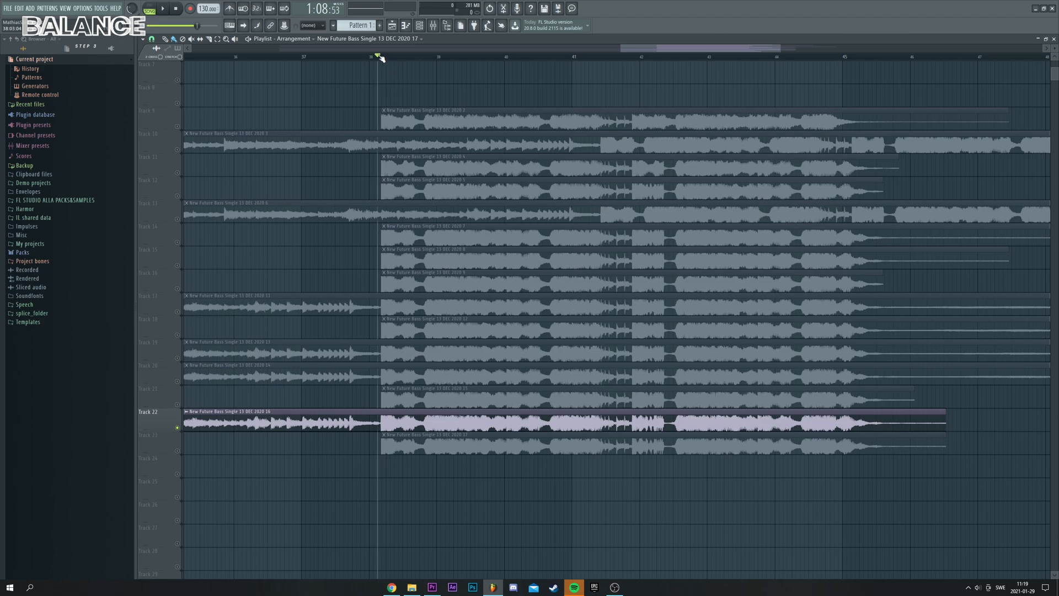
{"action": "key", "text": "space"}
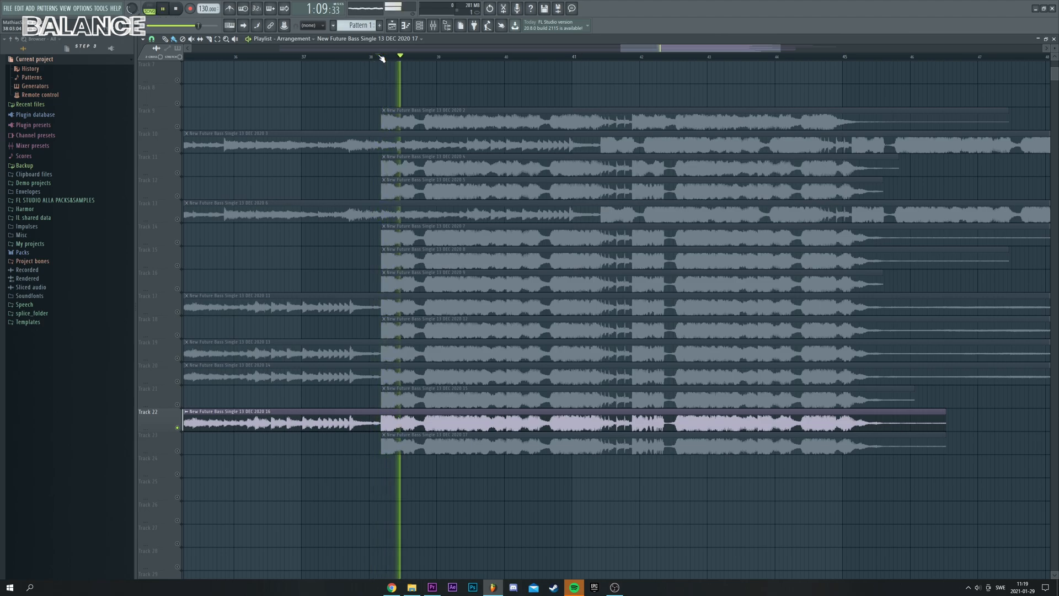
{"action": "right_click", "coordinate": [178, 451]}
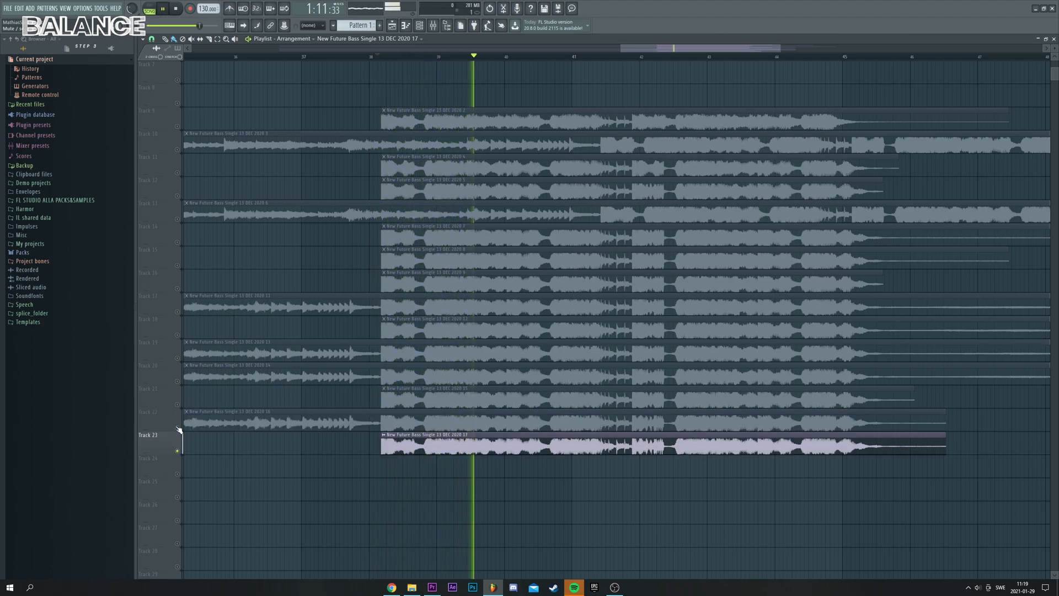
{"action": "right_click", "coordinate": [178, 428]}
{"action": "right_click", "coordinate": [177, 405]}
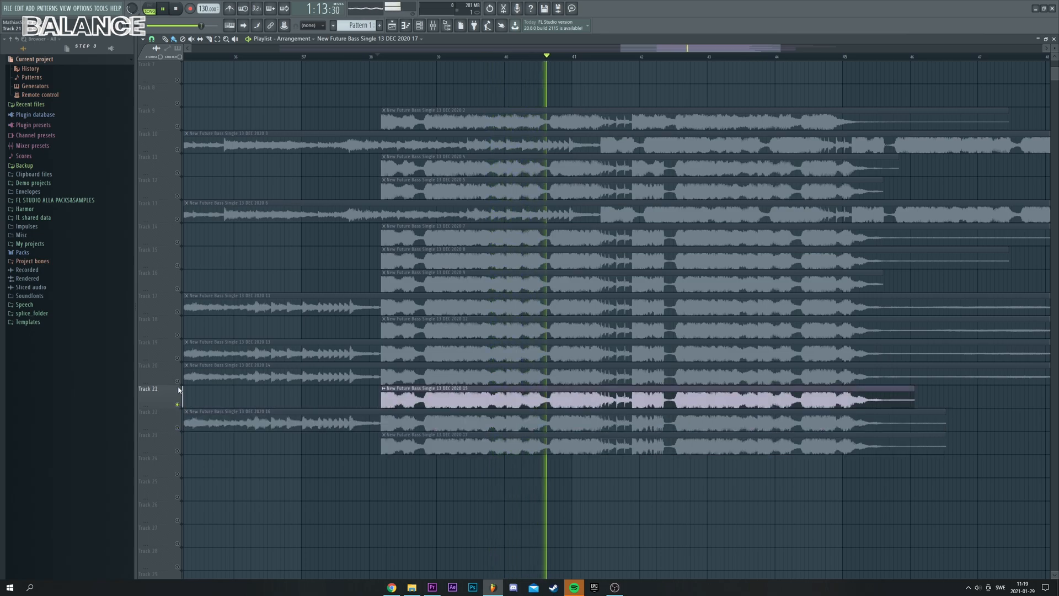
{"action": "key", "text": "space"}
- Switch the solo from Track 17 to Track 9, play from the drop and compare it with Track 23
{"action": "right_click", "coordinate": [178, 311]}
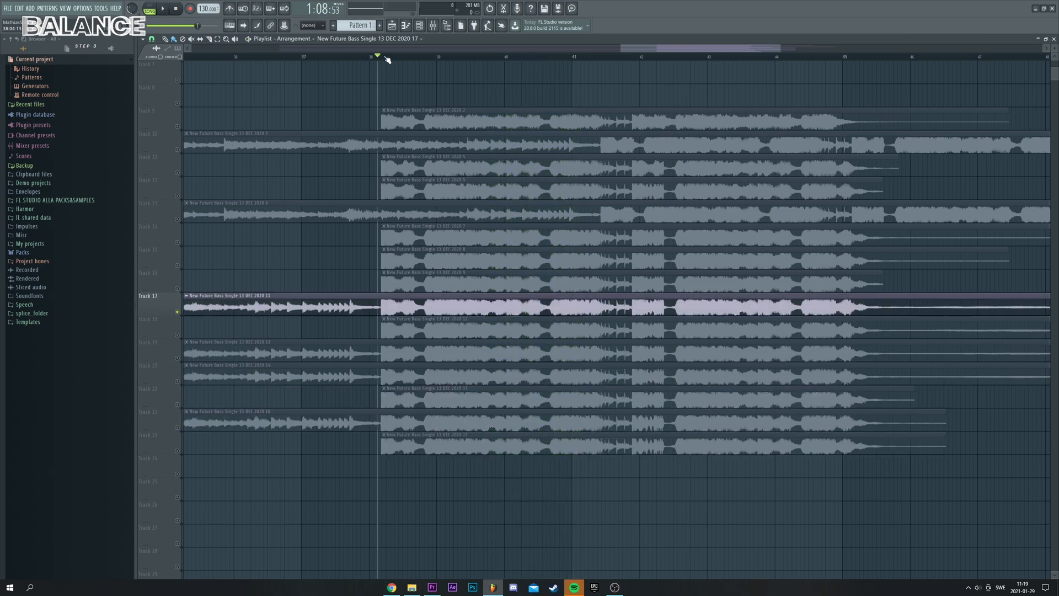
{"action": "right_click", "coordinate": [178, 127]}
{"action": "key", "text": "space"}
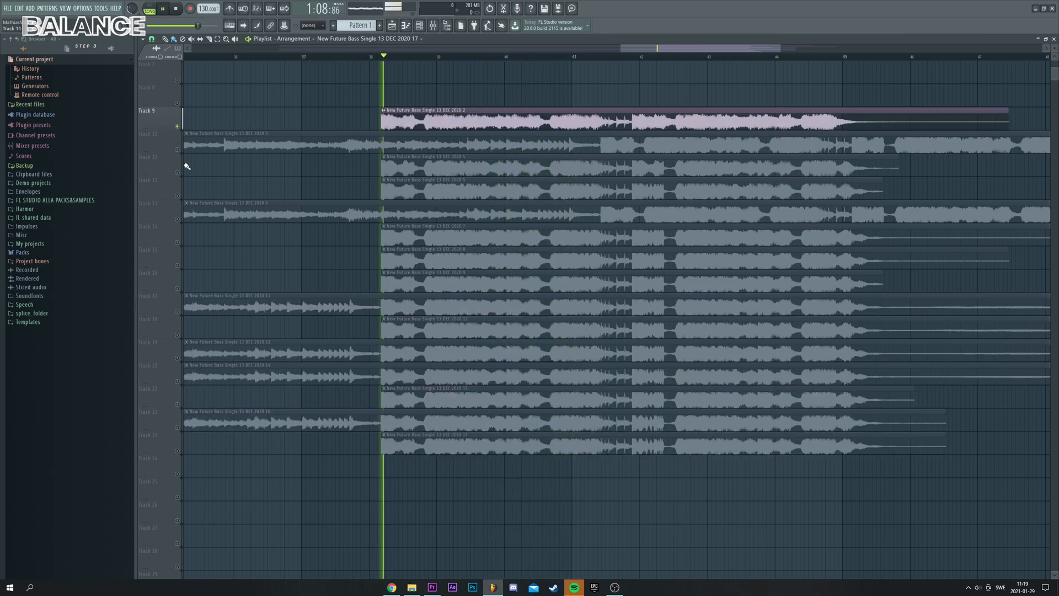
{"action": "right_click", "coordinate": [178, 451]}
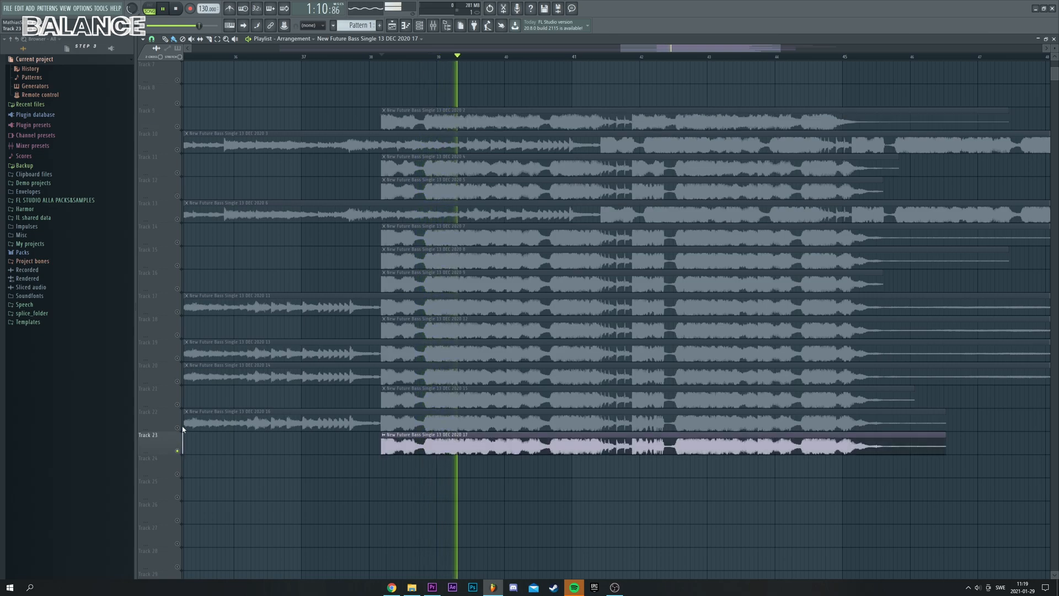
- Alternate the solo between Tracks 11 and 23 during playback to compare the two exports, restarting at the drop
{"action": "right_click", "coordinate": [177, 173]}
{"action": "key", "text": "space"}
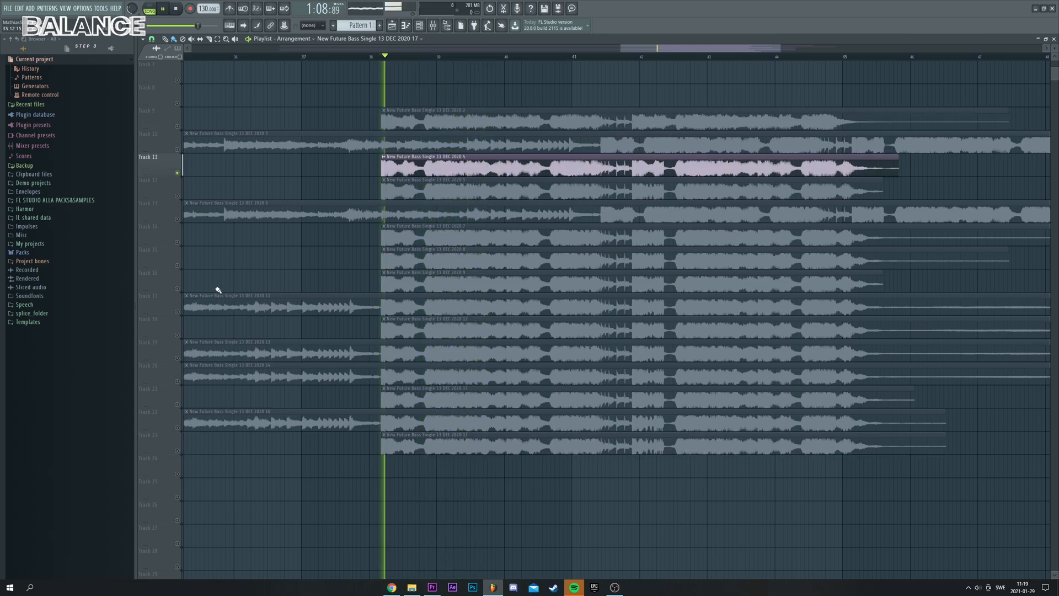
{"action": "right_click", "coordinate": [177, 451]}
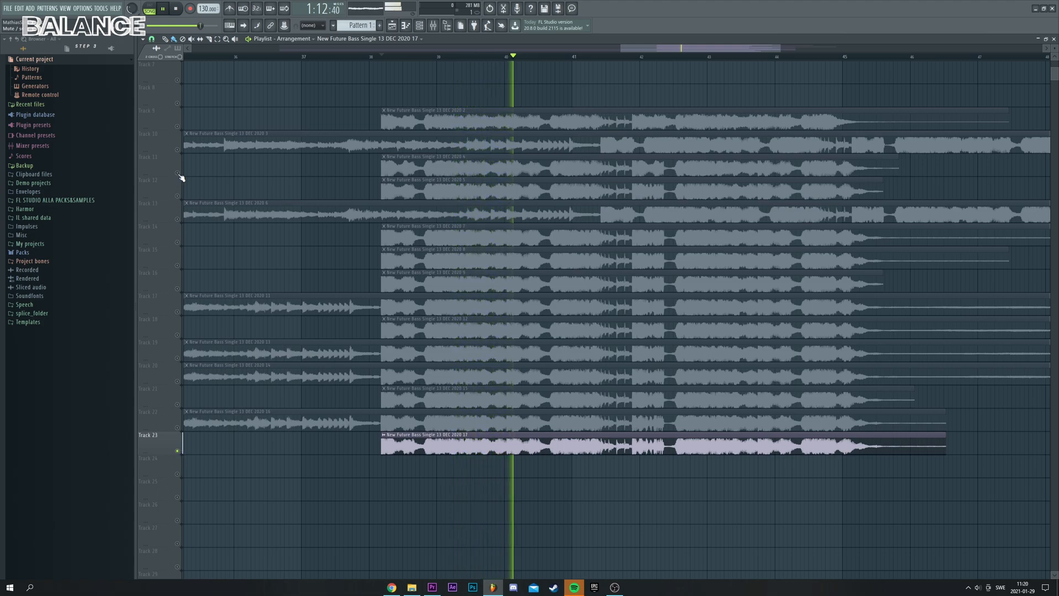
{"action": "right_click", "coordinate": [177, 174]}
{"action": "right_click", "coordinate": [178, 450]}
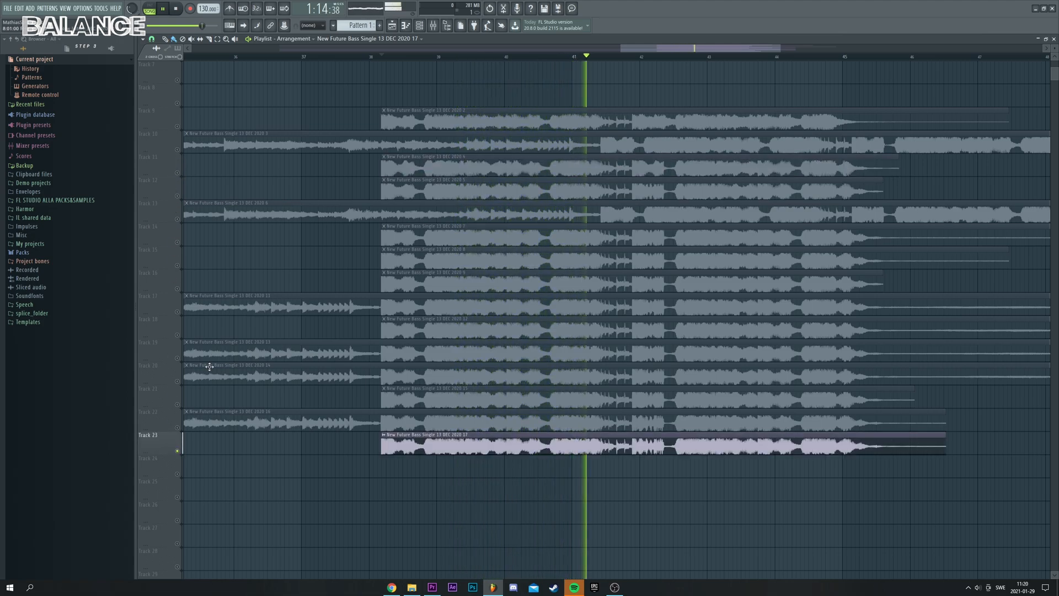
{"action": "left_click", "coordinate": [381, 57]}
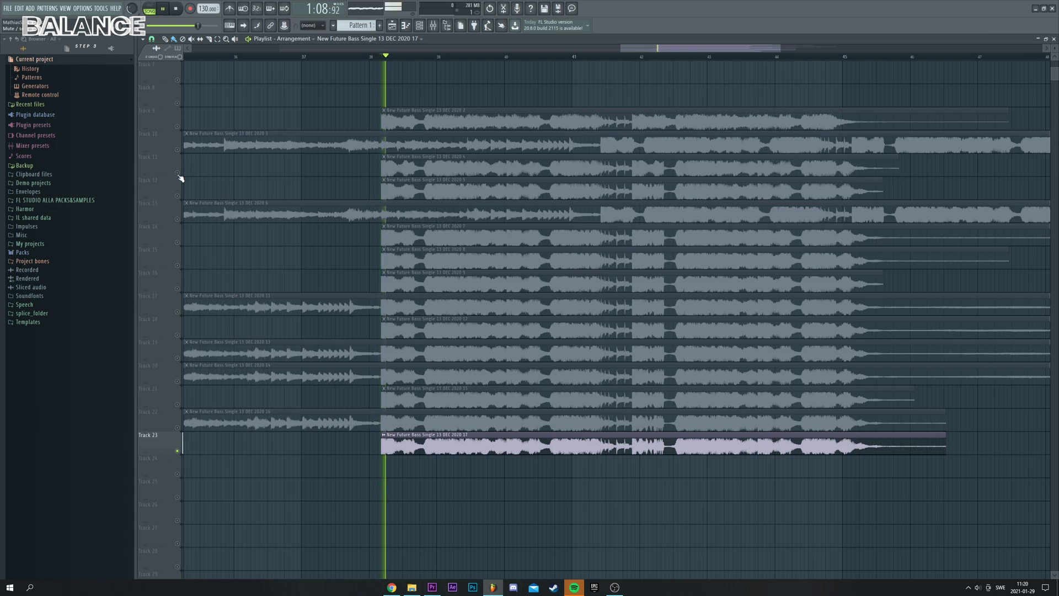